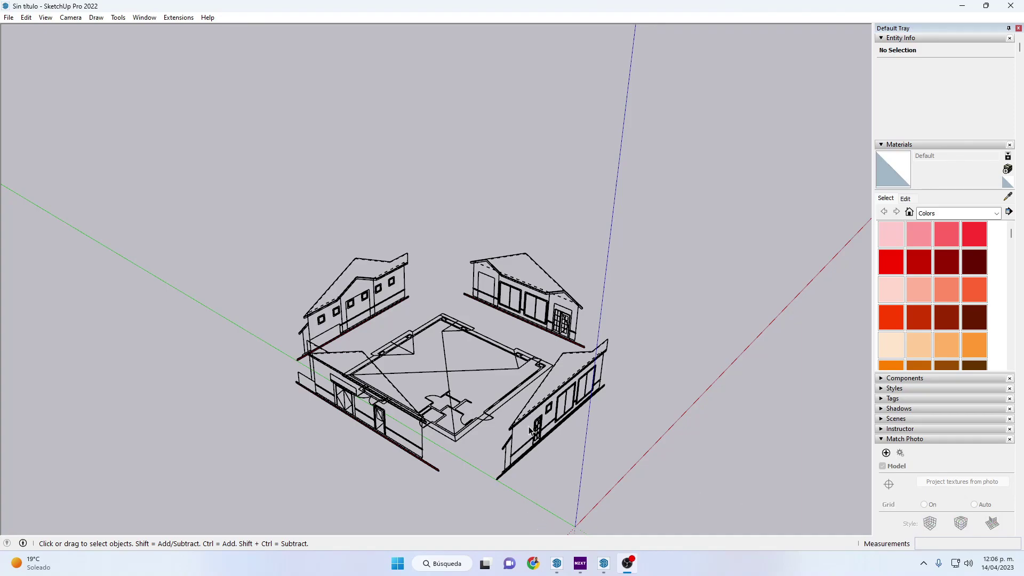
Step: Orbit and pan around the floor plan and its four standing elevations
scroll(512, 439, "up", 1)
scroll(504, 443, "up", 1)
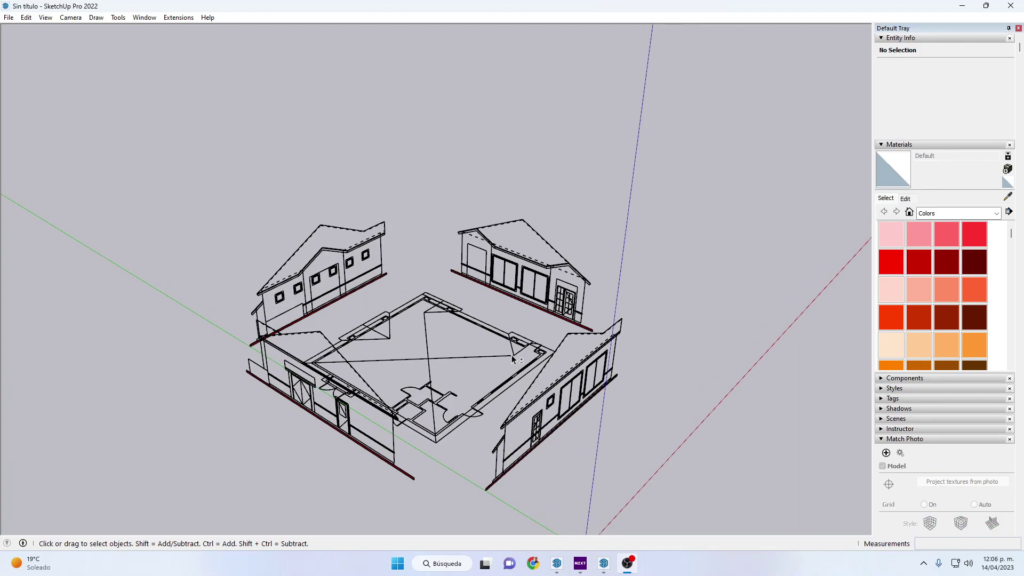
mouse_move(550, 381)
middle_mouse_down()
mouse_move(415, 350)
mouse_move(546, 399)
middle_mouse_up()
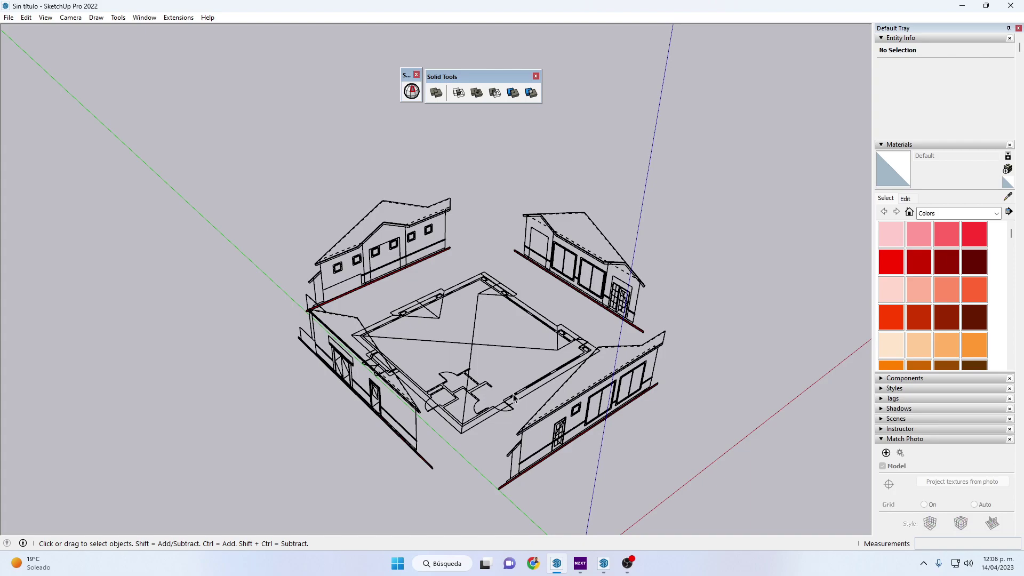
mouse_move(520, 404)
middle_mouse_down()
mouse_move(457, 385)
mouse_move(645, 456)
mouse_move(497, 440)
mouse_move(435, 419)
middle_mouse_up()
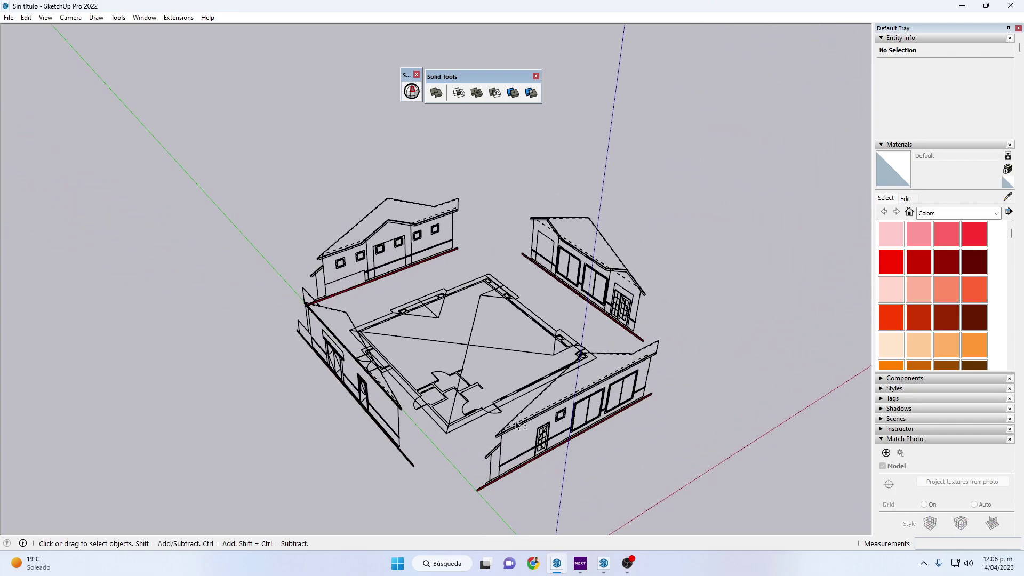
middle_click_drag(516, 425, 569, 393, "shift")
middle_click_drag(489, 396, 586, 412)
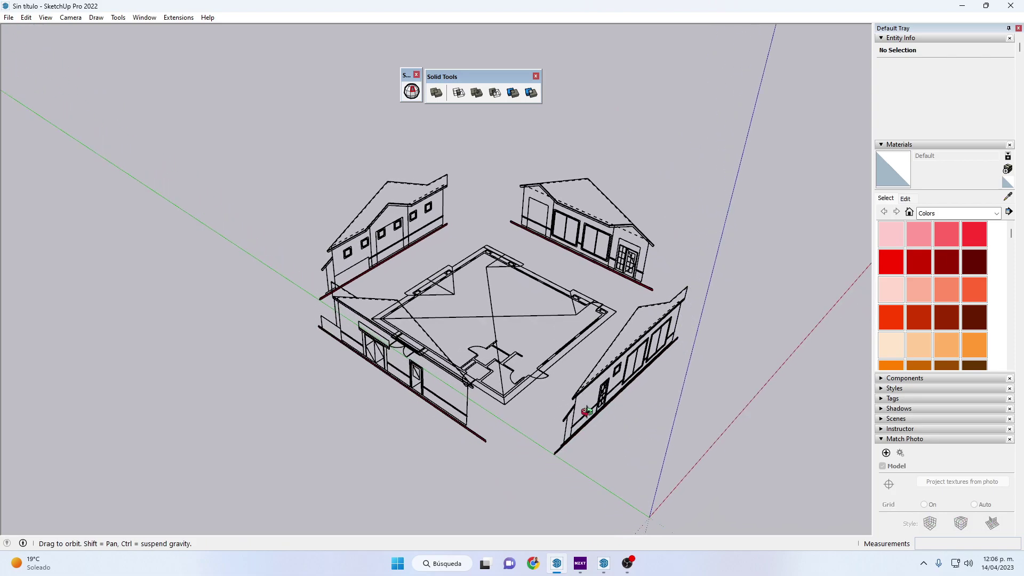
scroll(555, 390, "up", 1)
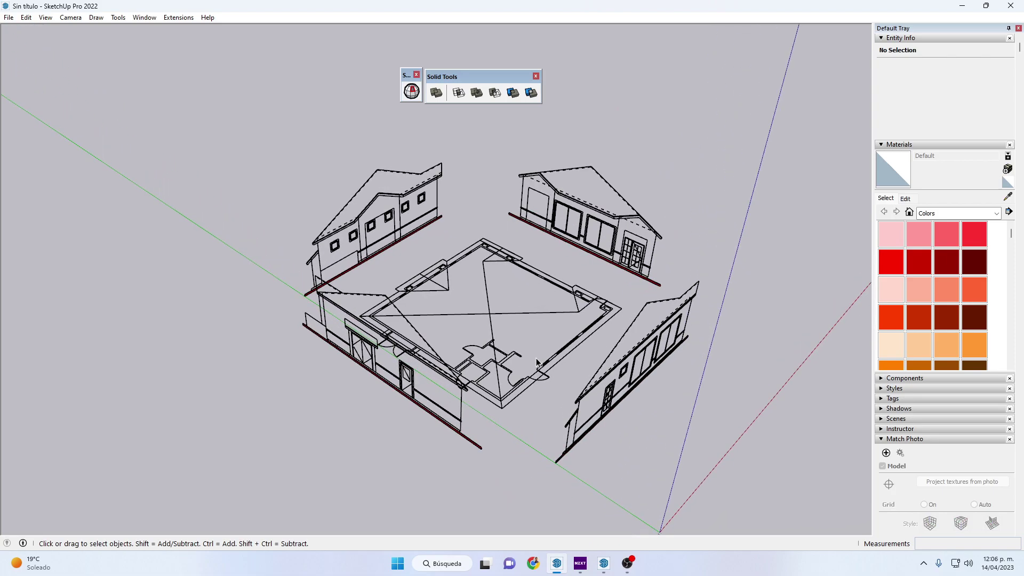
Step: Inspect the finished reference house model, minimize it, and return to the plan model
left_click(603, 563)
mouse_move(559, 353)
middle_mouse_down()
mouse_move(508, 210)
mouse_move(403, 193)
middle_mouse_up()
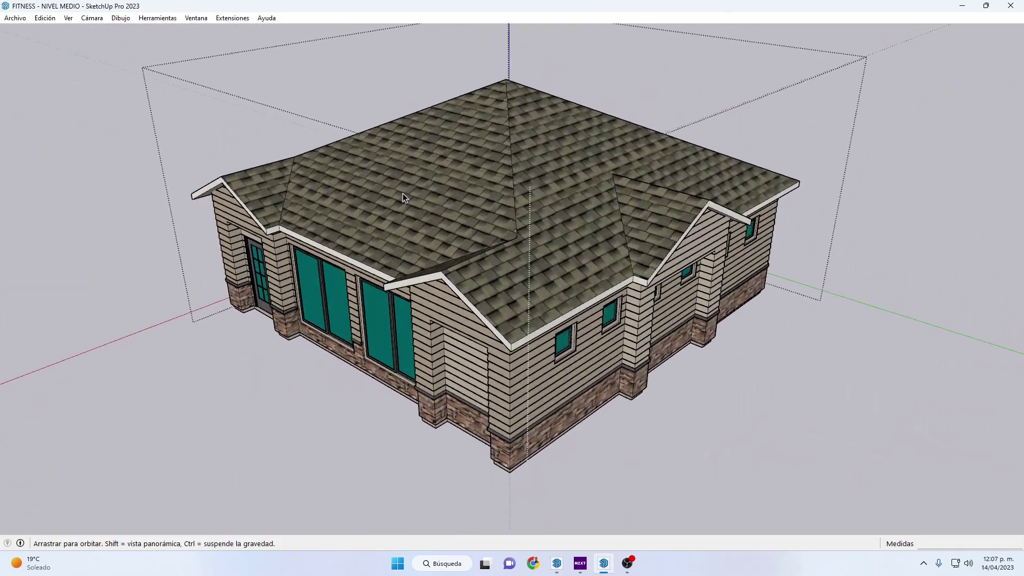
left_click(595, 193)
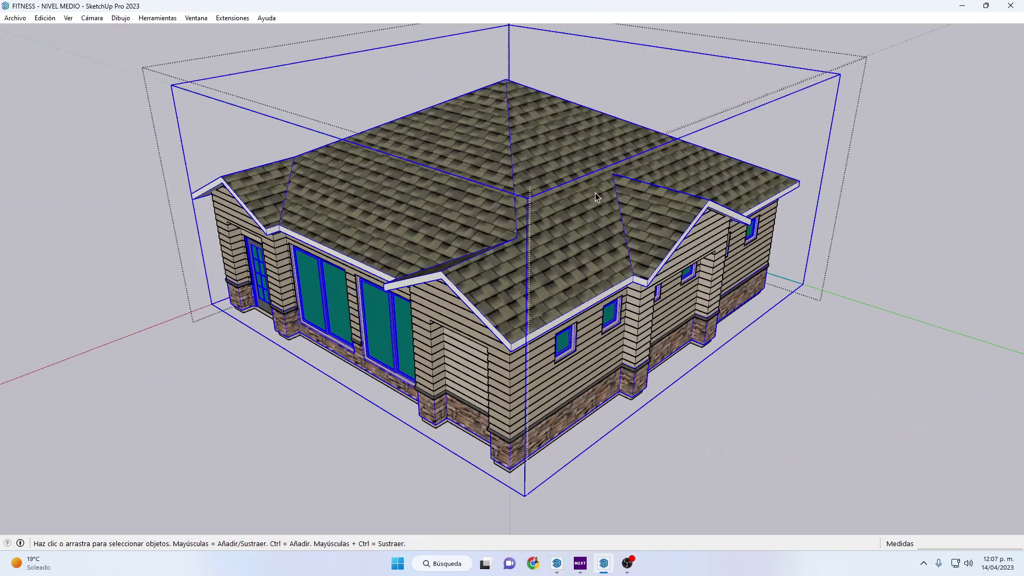
left_click(962, 5)
mouse_move(673, 213)
middle_mouse_down()
mouse_move(404, 327)
mouse_move(514, 349)
mouse_move(569, 347)
middle_mouse_up()
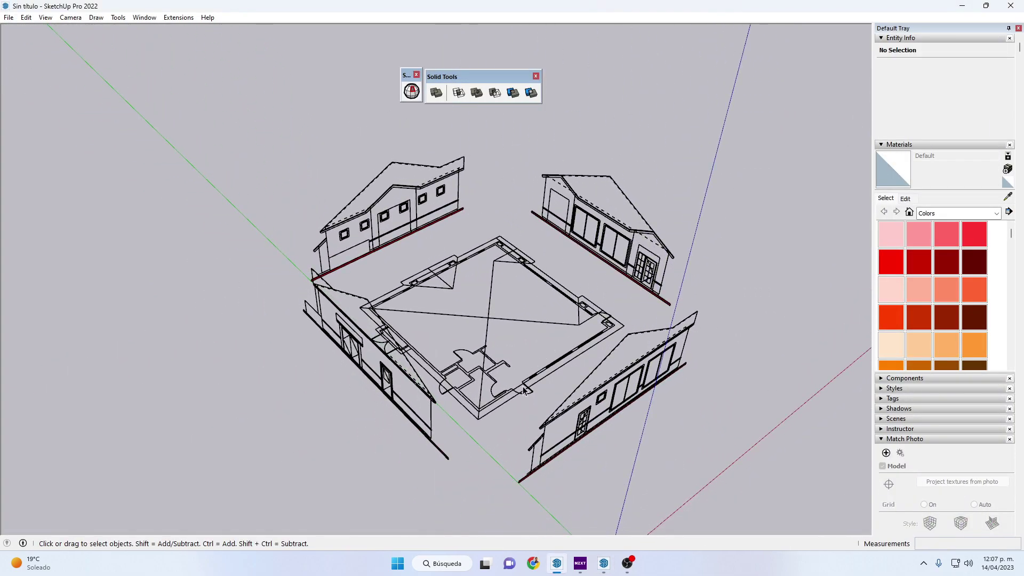
Step: Inspect the plan and each elevation group, ending with the front elevation selected
middle_click_drag(524, 391, 559, 363)
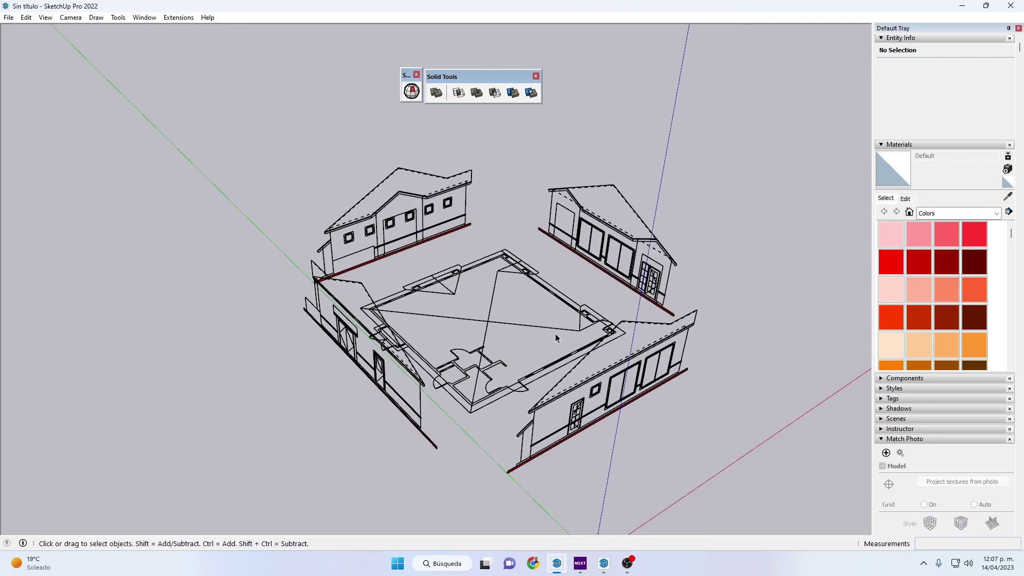
left_click(484, 346)
left_click(649, 271)
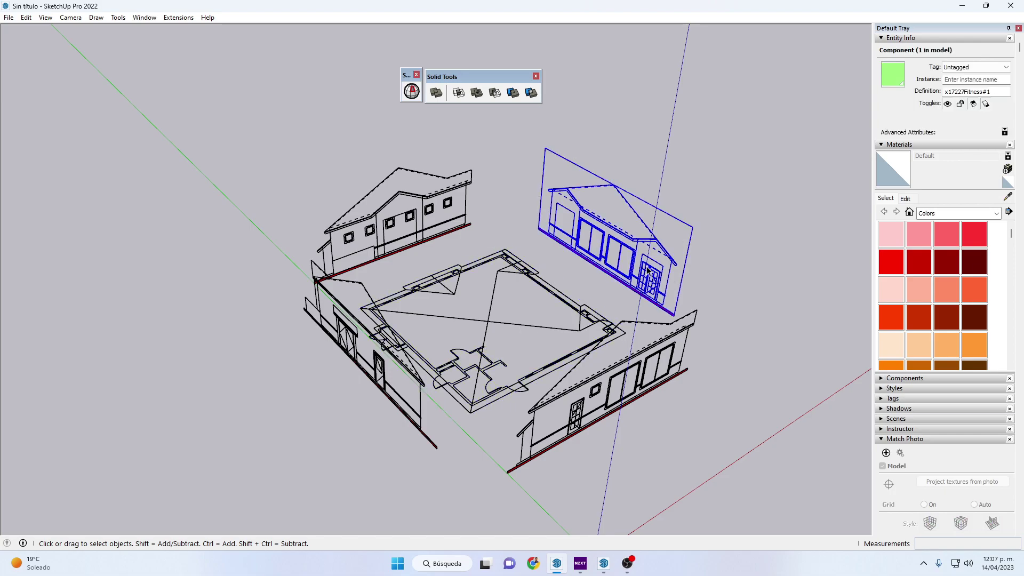
left_click(405, 192)
left_click(371, 226)
left_click(373, 324)
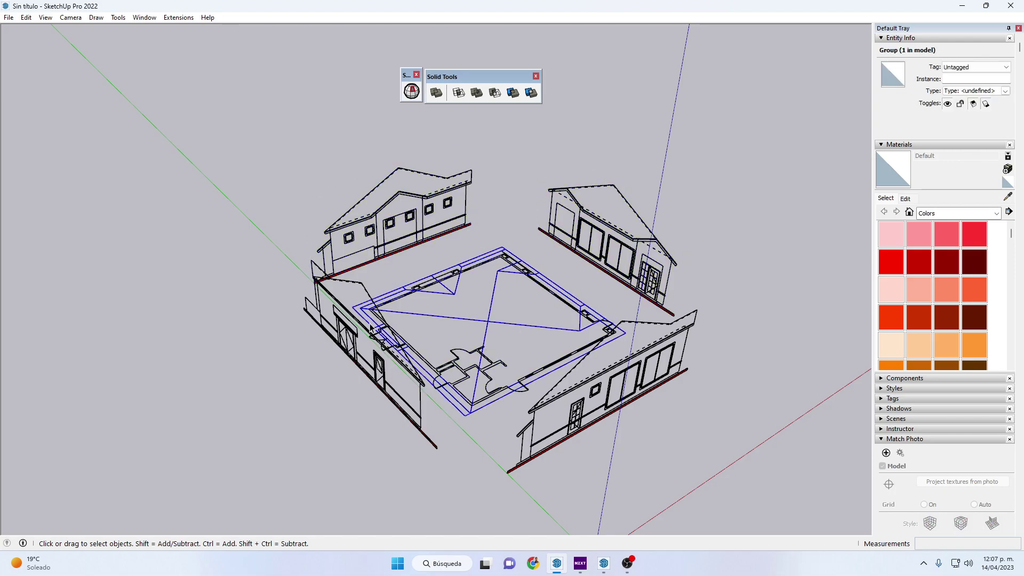
left_click(353, 346)
middle_click_drag(353, 346, 434, 447)
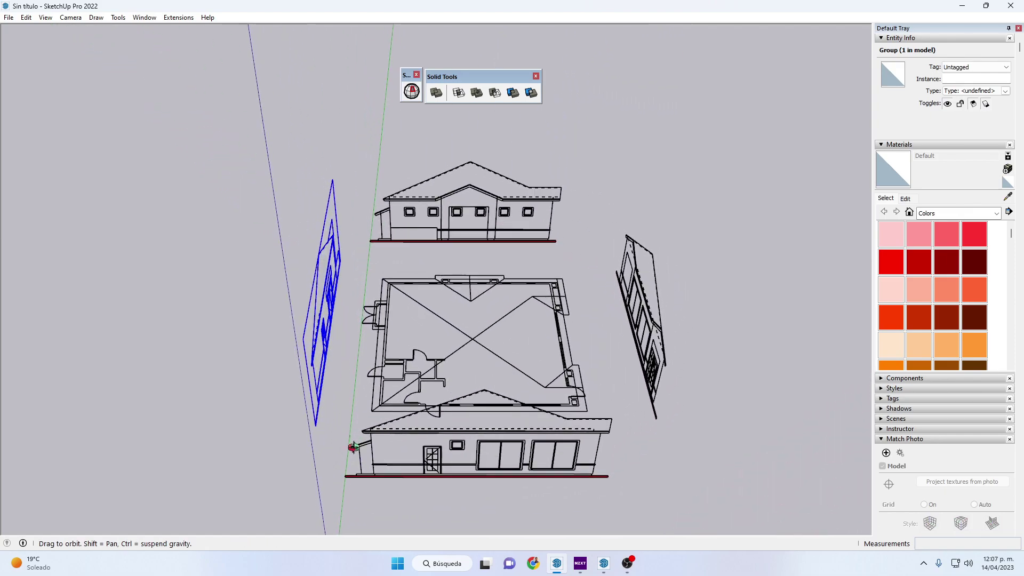
left_click(435, 447)
left_click(460, 431)
Step: Move the front elevation by its roof apex to align with the floor plan's lower edge
key("m")
scroll(460, 430, "up", 3)
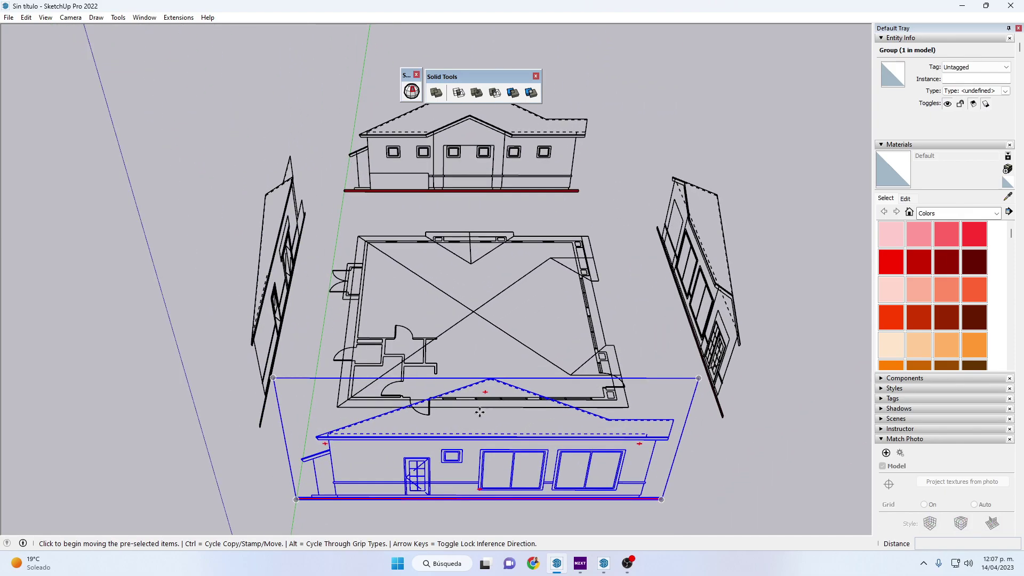
scroll(487, 372, "up", 3)
left_click(494, 371)
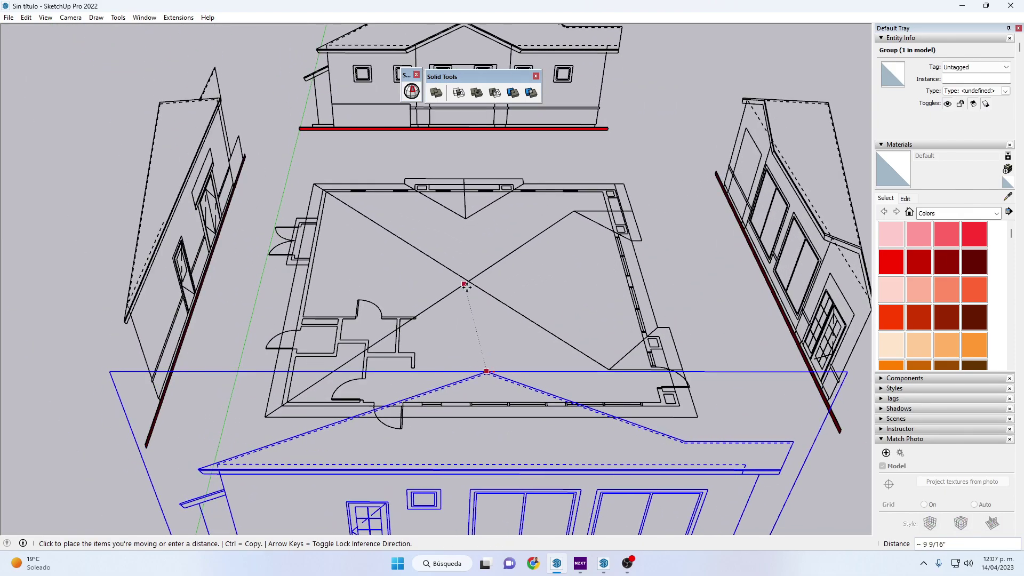
scroll(470, 281, "down", 3)
scroll(470, 281, "down", 3)
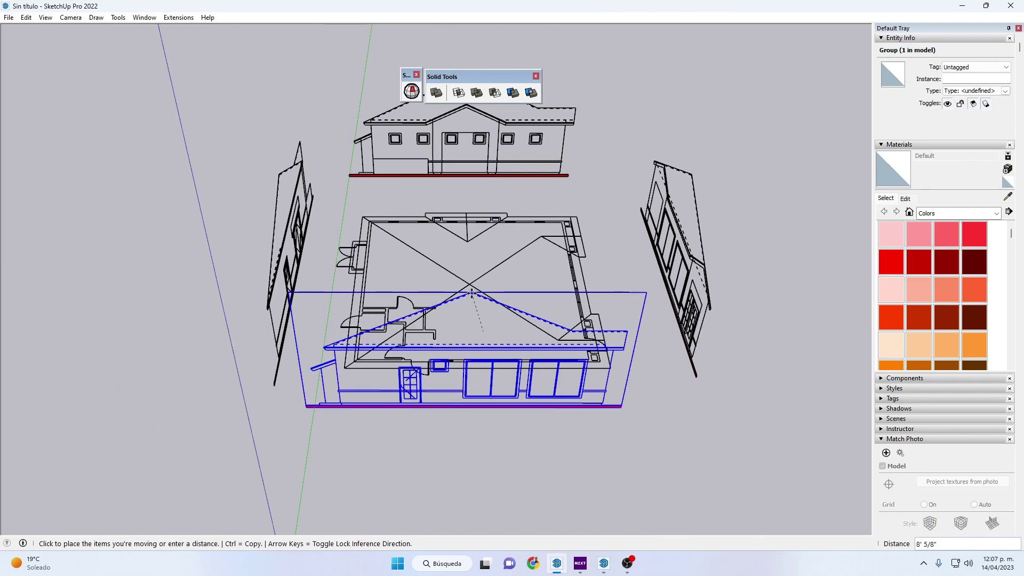
left_click(509, 384)
key("space")
Step: Nudge the front elevation slightly lower and check its alignment
middle_click_drag(708, 460, 722, 457)
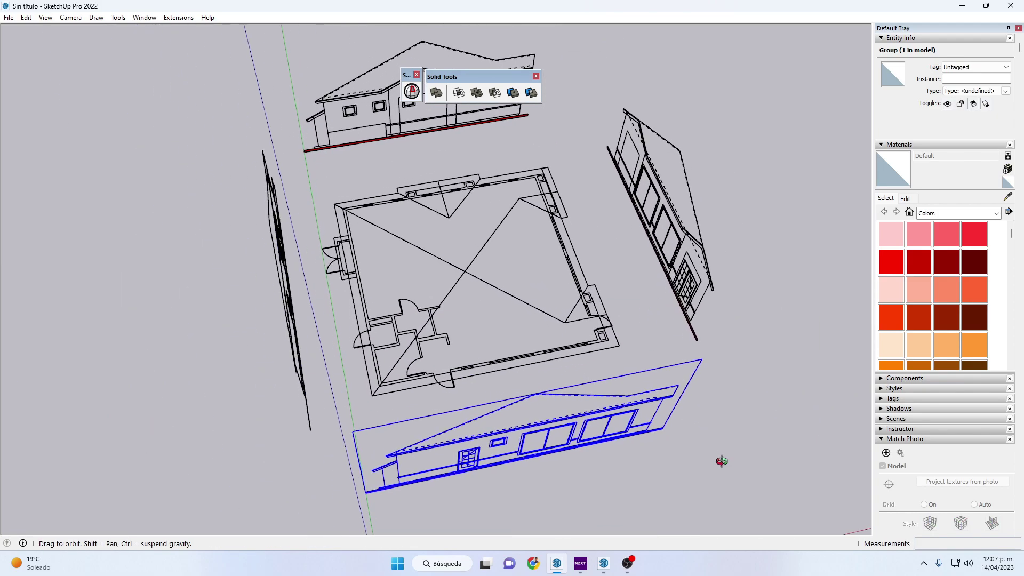
key("m")
left_click(720, 427)
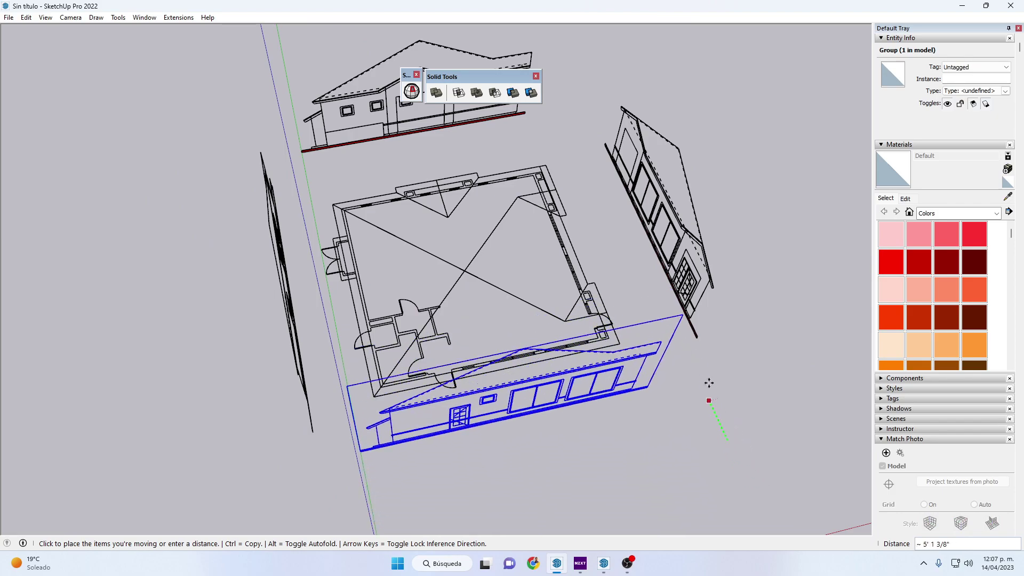
left_click(715, 442)
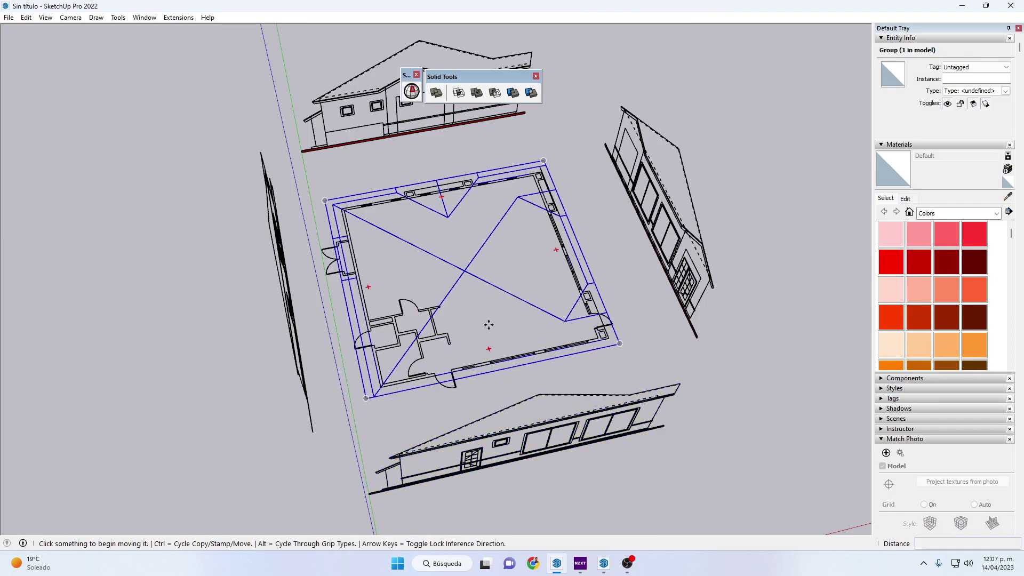
mouse_move(487, 323)
middle_mouse_down()
mouse_move(412, 322)
mouse_move(661, 283)
middle_mouse_up()
key("space")
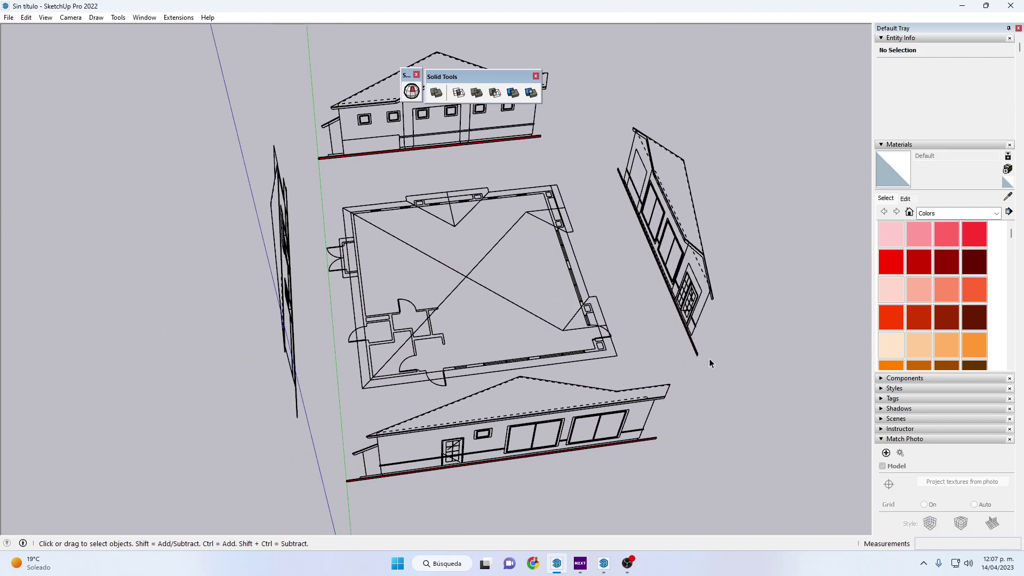
Step: Orbit to a view showing the plan and all four elevations
mouse_move(710, 363)
middle_mouse_down()
mouse_move(483, 328)
mouse_move(453, 356)
mouse_move(599, 313)
mouse_move(555, 368)
mouse_move(470, 321)
middle_mouse_up()
middle_click_drag(481, 401, 481, 352)
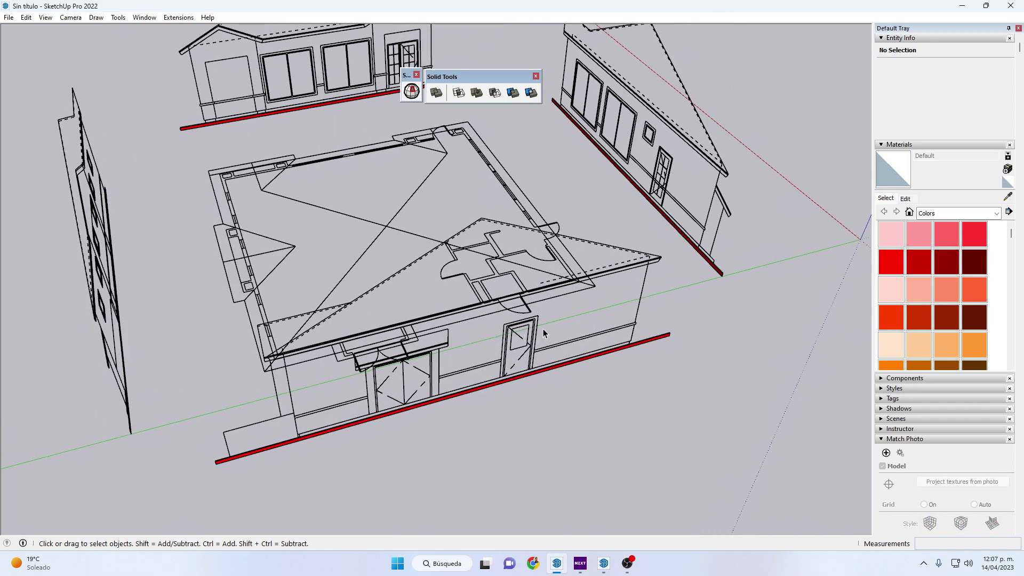
mouse_move(543, 324)
middle_mouse_down()
mouse_move(393, 343)
mouse_move(335, 277)
mouse_move(373, 214)
mouse_move(504, 302)
mouse_move(373, 299)
mouse_move(285, 340)
mouse_move(269, 365)
mouse_move(211, 393)
mouse_move(617, 187)
mouse_move(468, 256)
mouse_move(525, 212)
mouse_move(418, 219)
middle_mouse_up()
scroll(285, 340, "up", 5)
key("l")
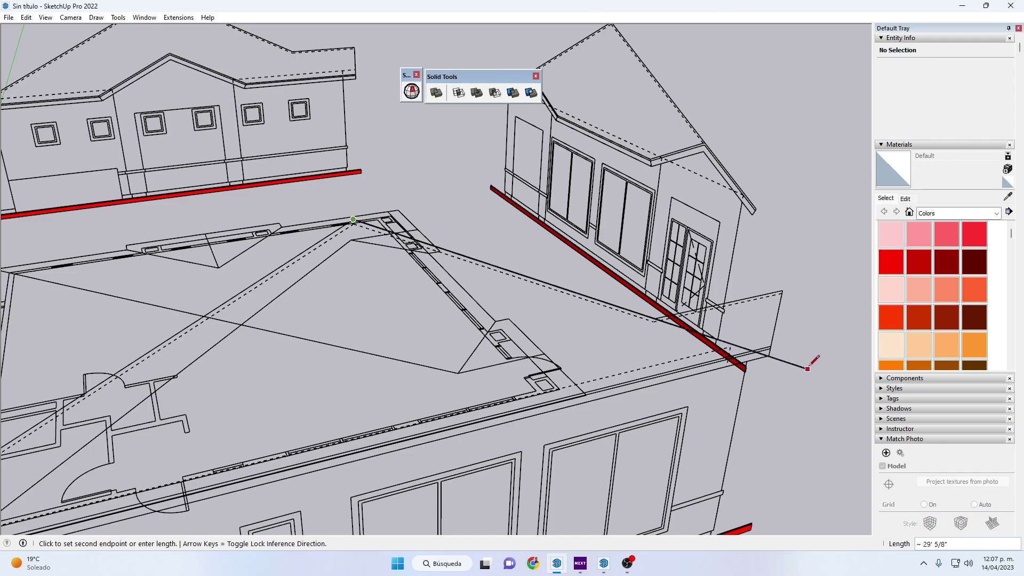
key("Escape")
scroll(790, 352, "down", 3)
scroll(219, 469, "up", 5)
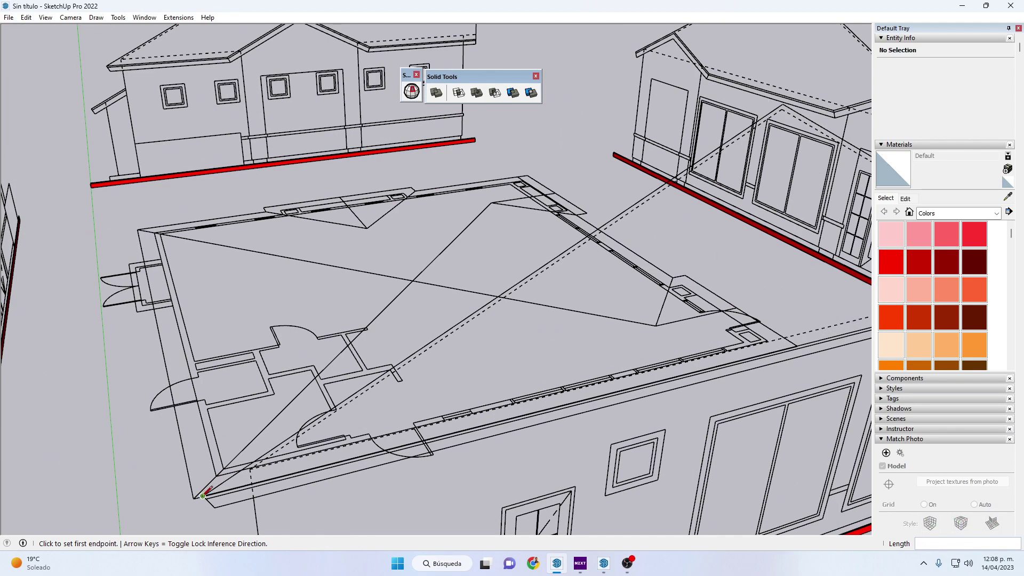
Step: Draw a line from the floor plan corner to the elevation's roof edge, closing a triangular face
left_click(203, 495)
mouse_move(331, 475)
middle_mouse_down()
mouse_move(542, 482)
mouse_move(539, 331)
middle_mouse_up()
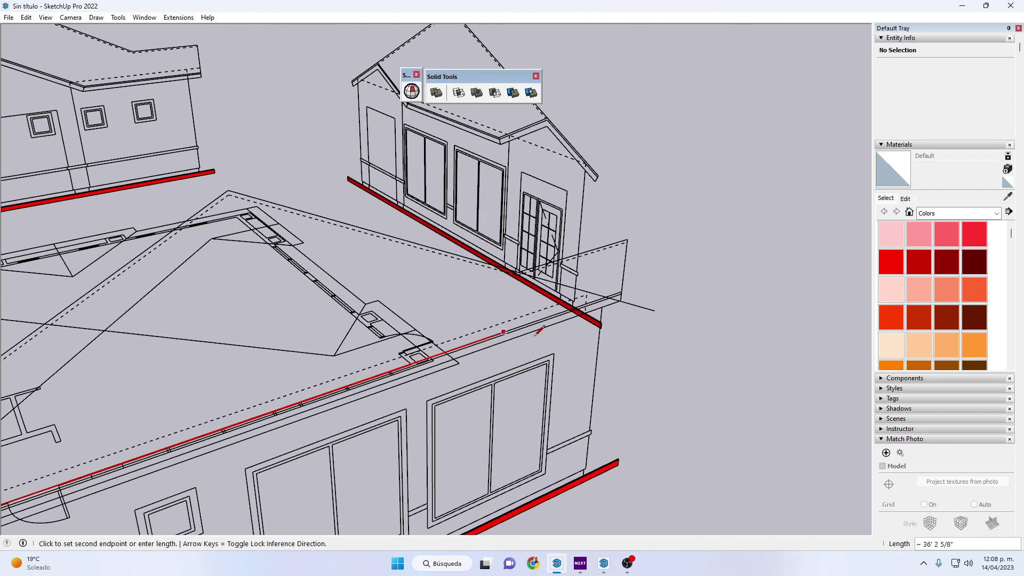
left_click(606, 296)
middle_click_drag(606, 297, 622, 298)
key("space")
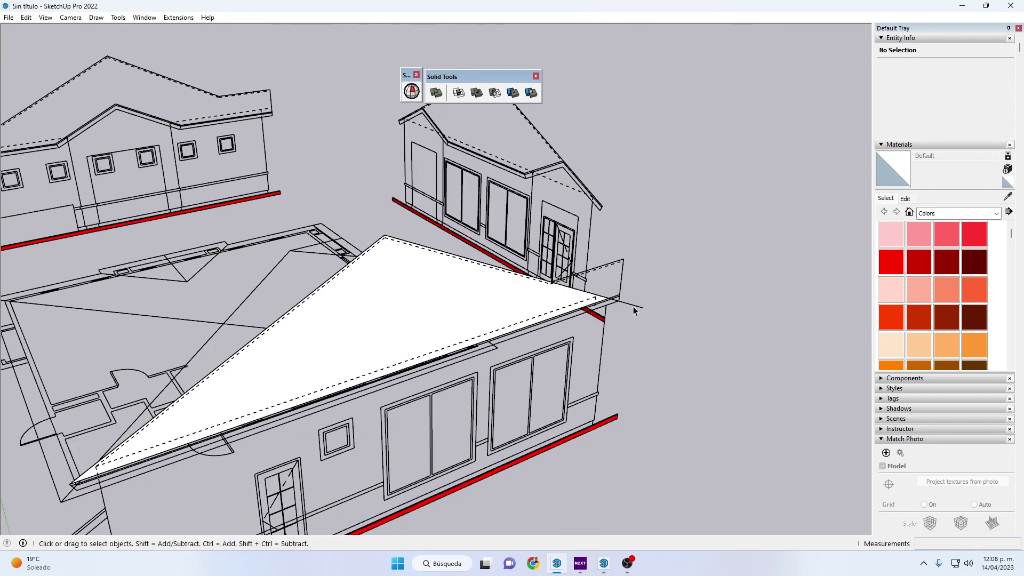
left_click(635, 310)
middle_click_drag(530, 308, 501, 359)
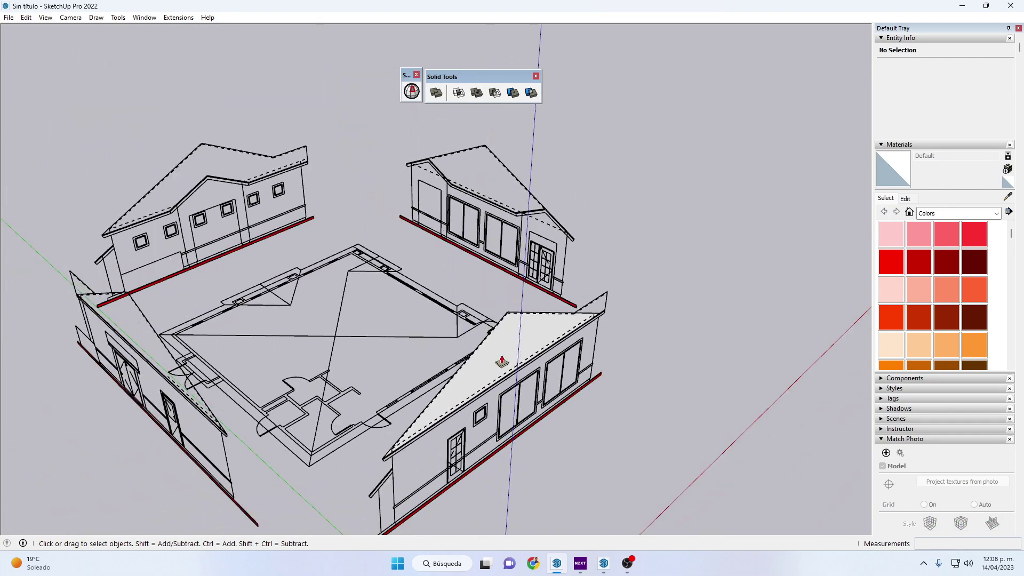
Step: Push/pull the gable face across the plan and push the end face in 16' 5 1/2"
key("p")
left_click(495, 363)
mouse_move(331, 350)
middle_mouse_down()
mouse_move(450, 384)
mouse_move(199, 401)
mouse_move(417, 391)
mouse_move(374, 405)
mouse_move(400, 316)
mouse_move(446, 359)
mouse_move(537, 516)
middle_mouse_up()
scroll(361, 409, "up", 3)
left_click(361, 410)
left_click(749, 366)
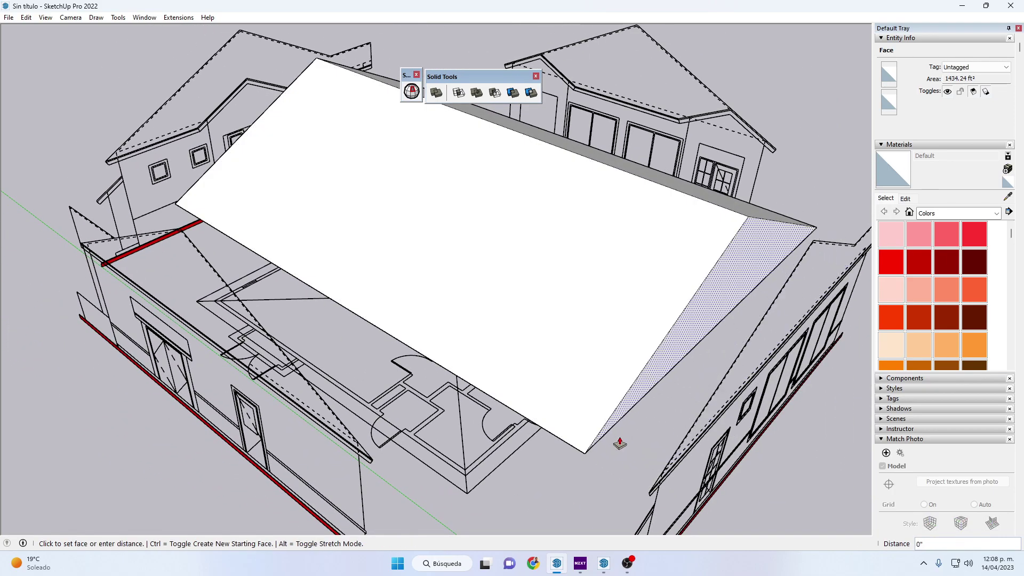
left_click(491, 485)
key("space")
Step: Group all the roof prism geometry into one 10007.4 ft³ solid group
scroll(492, 478, "up", 1)
scroll(494, 386, "down", 5)
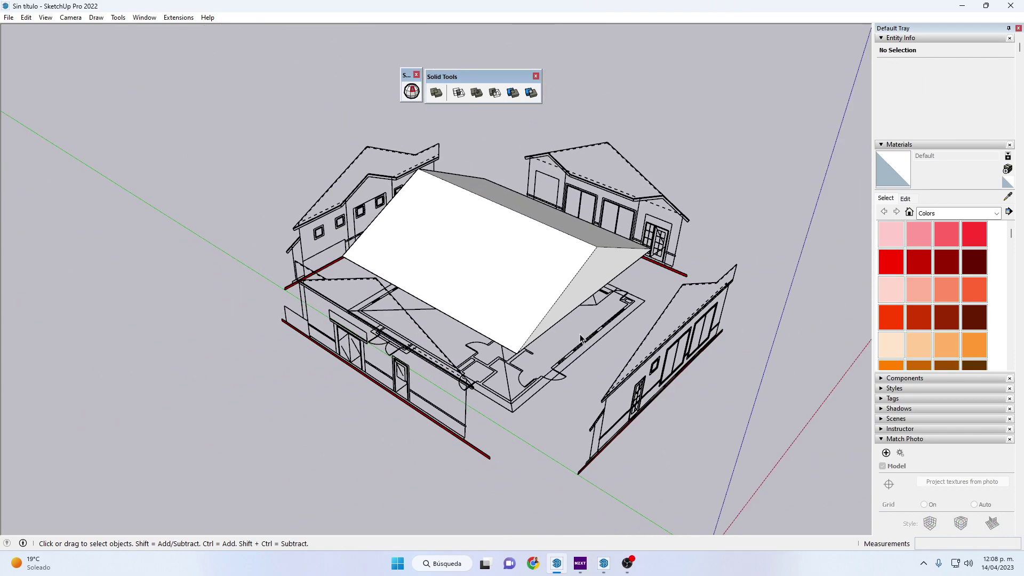
triple_click(528, 303)
key("ctrl+g")
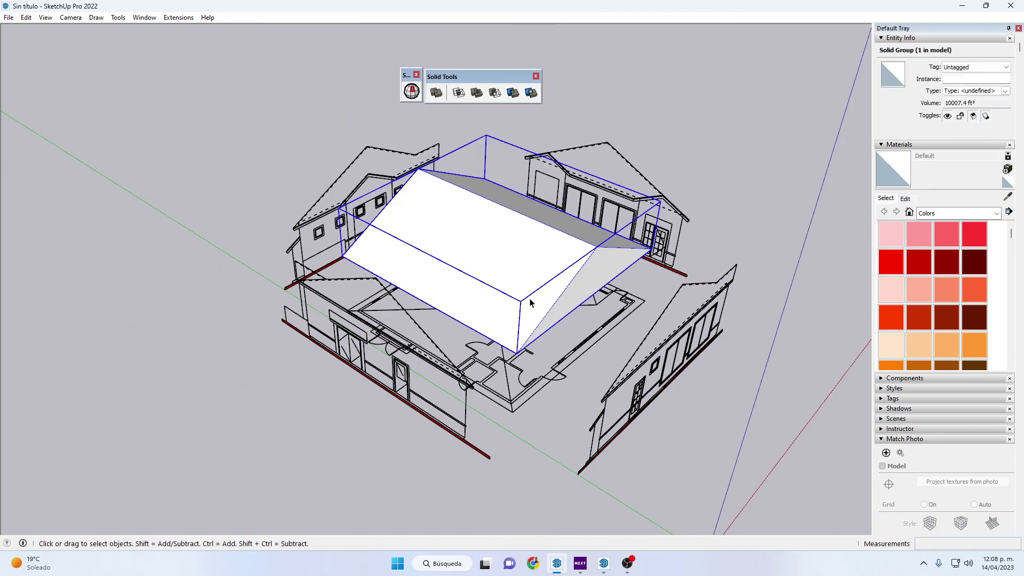
middle_click_drag(460, 312, 643, 320)
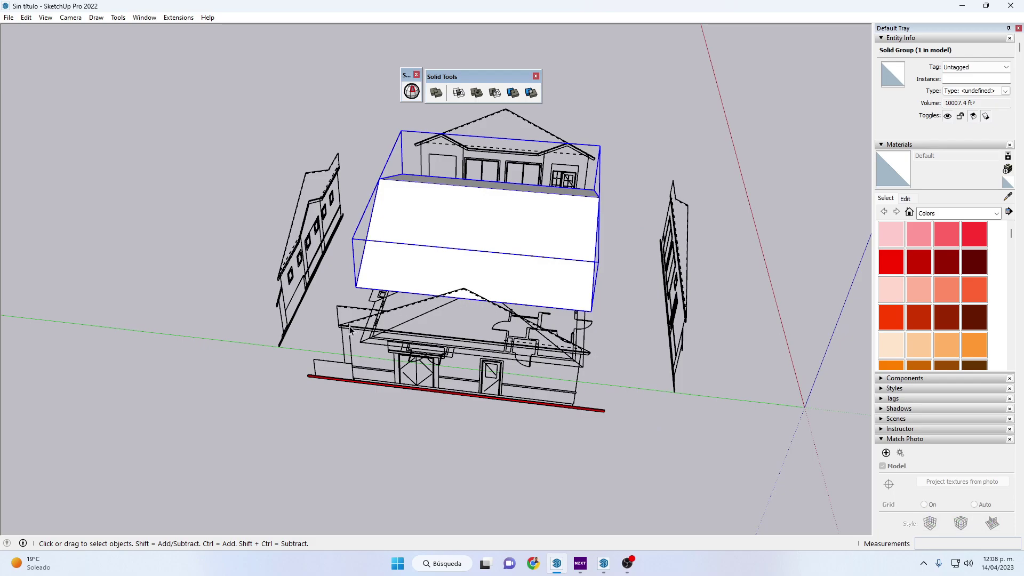
middle_click_drag(541, 335, 481, 324)
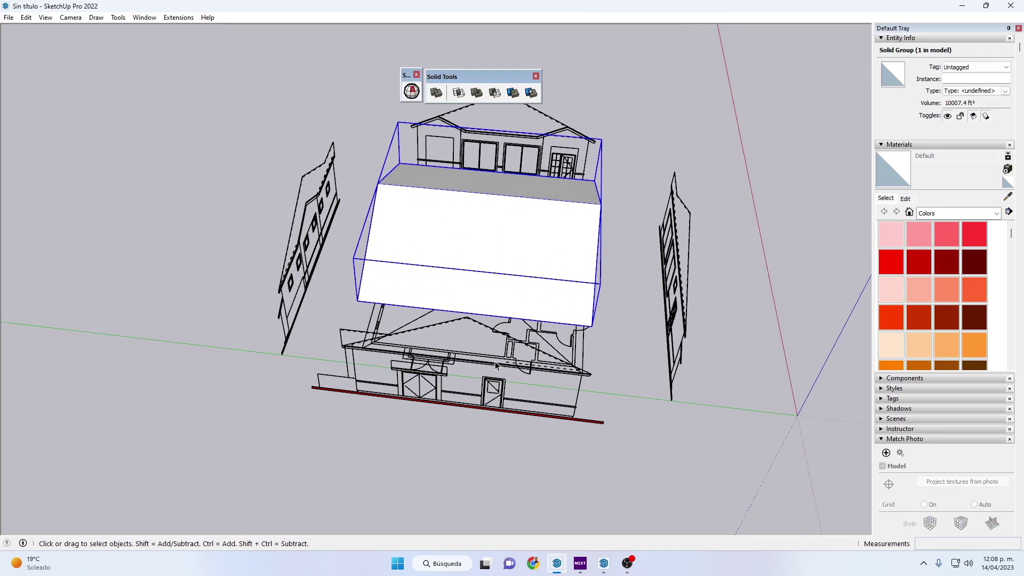
Step: Rotate-copy the roof prism 90° about its top midpoint so two prisms cross
key("q")
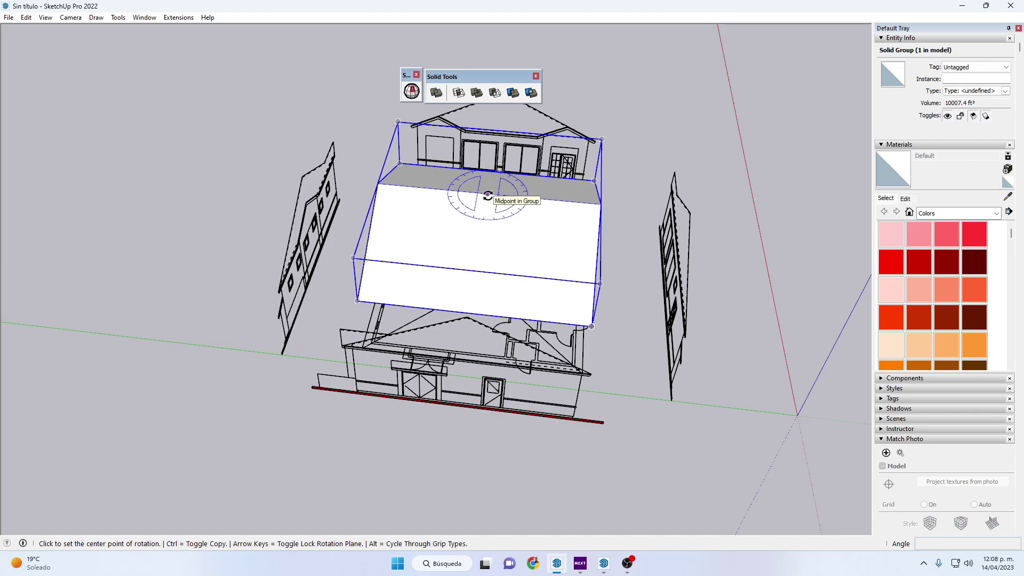
scroll(486, 196, "up", 2)
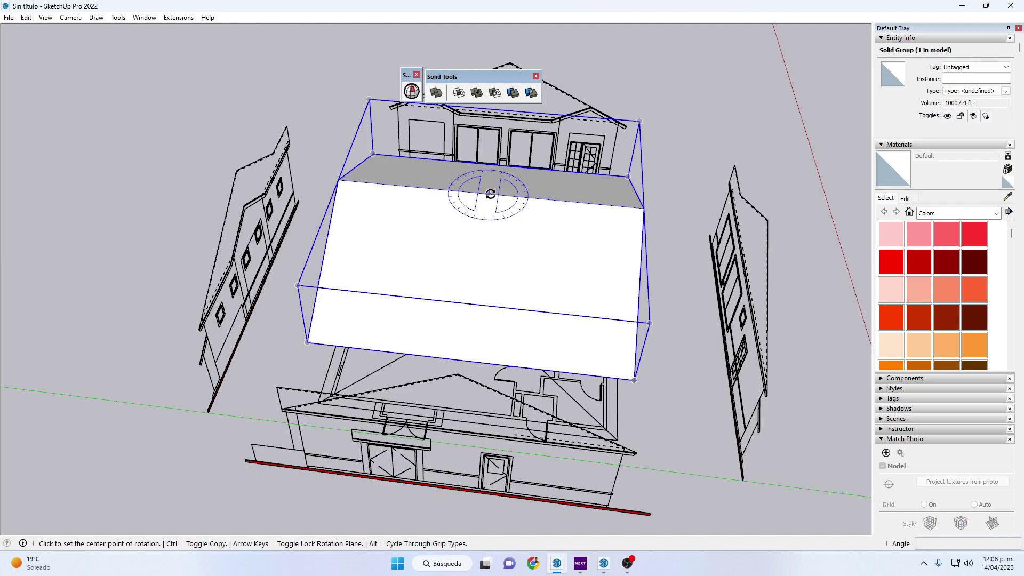
left_click(488, 194)
left_click(528, 197)
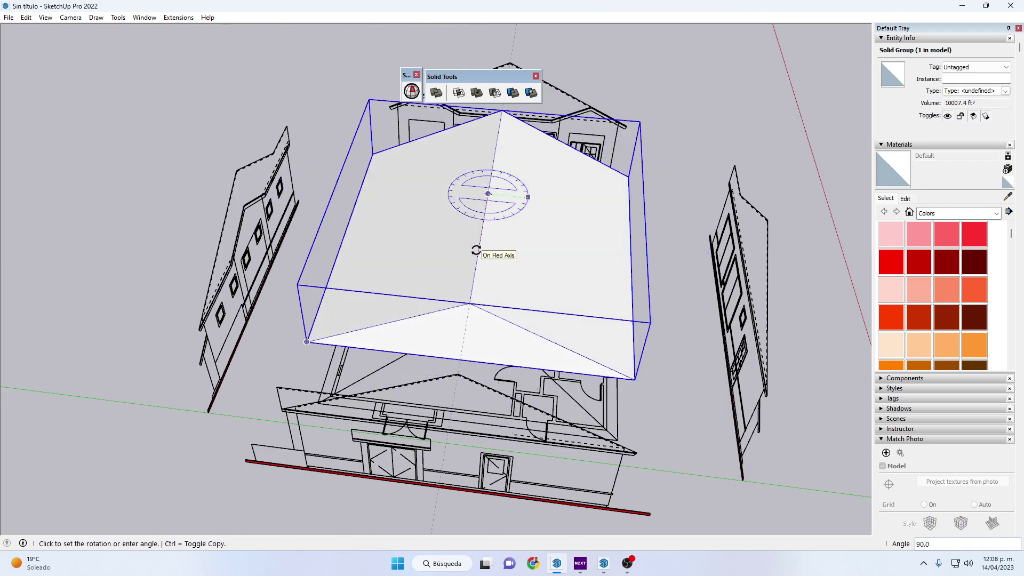
key("ctrl")
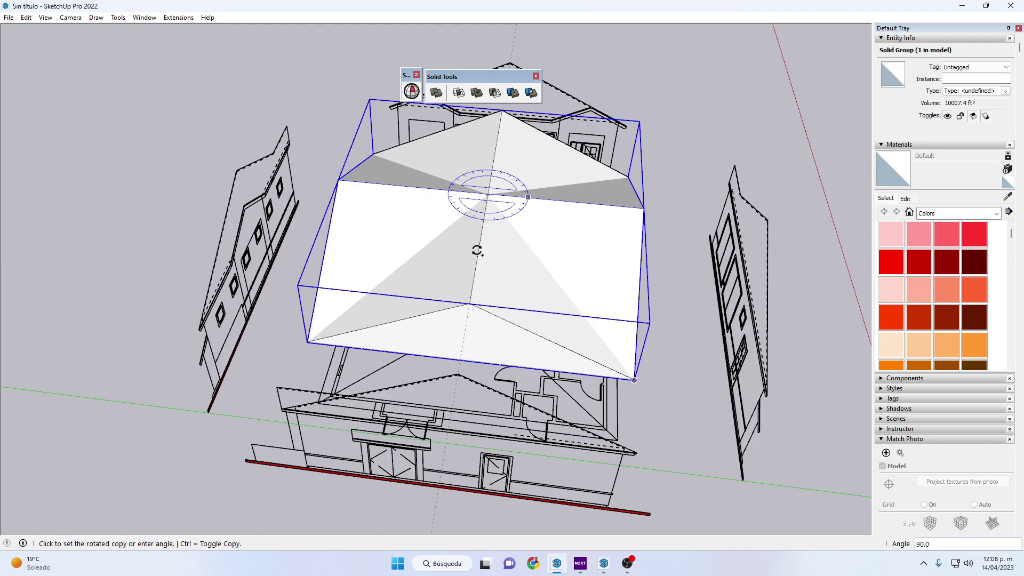
left_click(468, 217)
mouse_move(468, 217)
middle_mouse_down()
mouse_move(408, 223)
mouse_move(413, 247)
mouse_move(462, 248)
middle_mouse_up()
key("space")
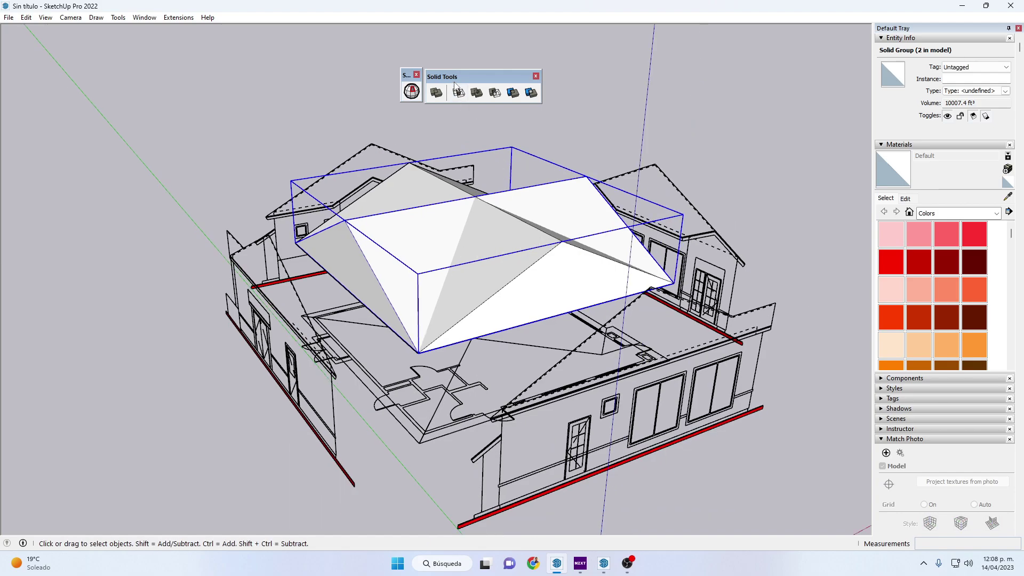
left_click_drag(452, 81, 454, 81)
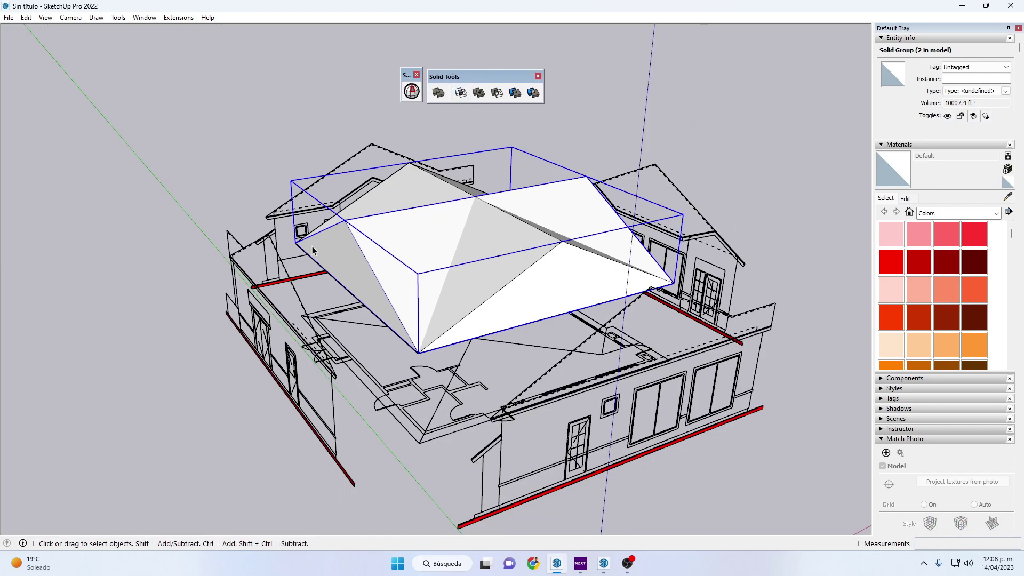
mouse_move(468, 184)
middle_mouse_down()
mouse_move(487, 210)
mouse_move(515, 213)
middle_mouse_up()
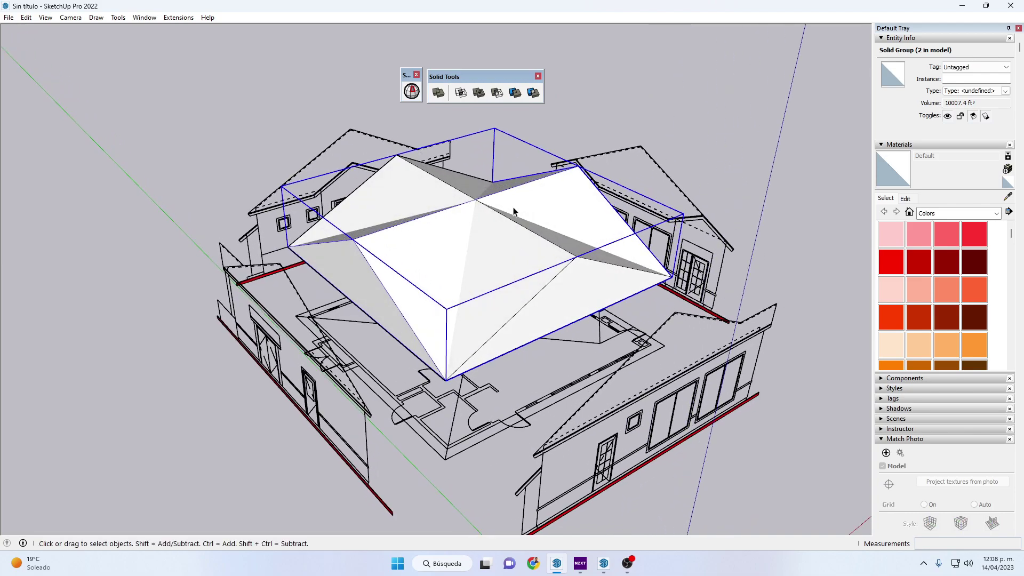
Step: Intersect the two crossing roof prisms into one 6694.49 ft³ hip roof and inspect it
left_click(462, 96)
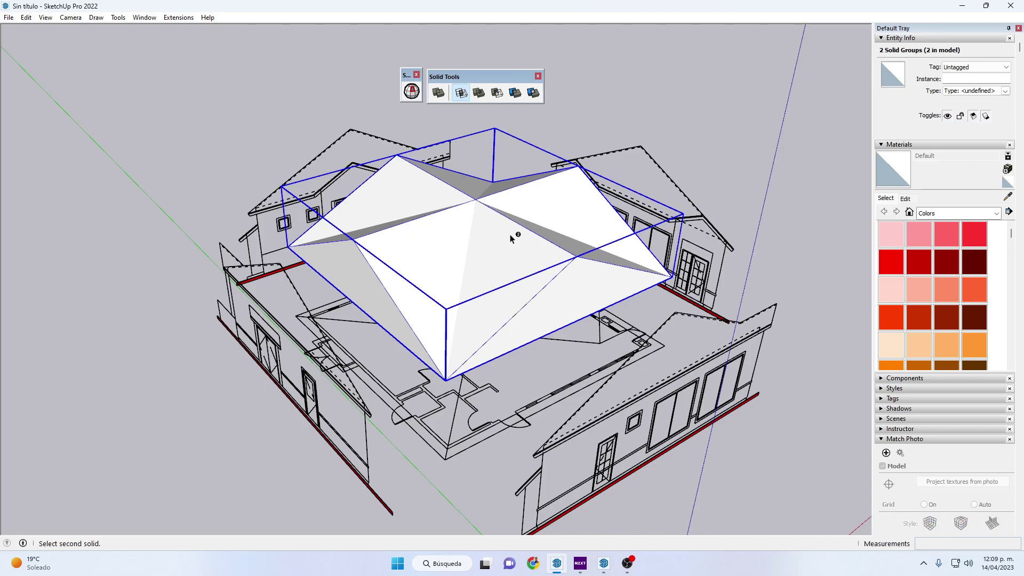
left_click(492, 233)
mouse_move(492, 233)
middle_mouse_down()
mouse_move(528, 297)
mouse_move(682, 278)
middle_mouse_up()
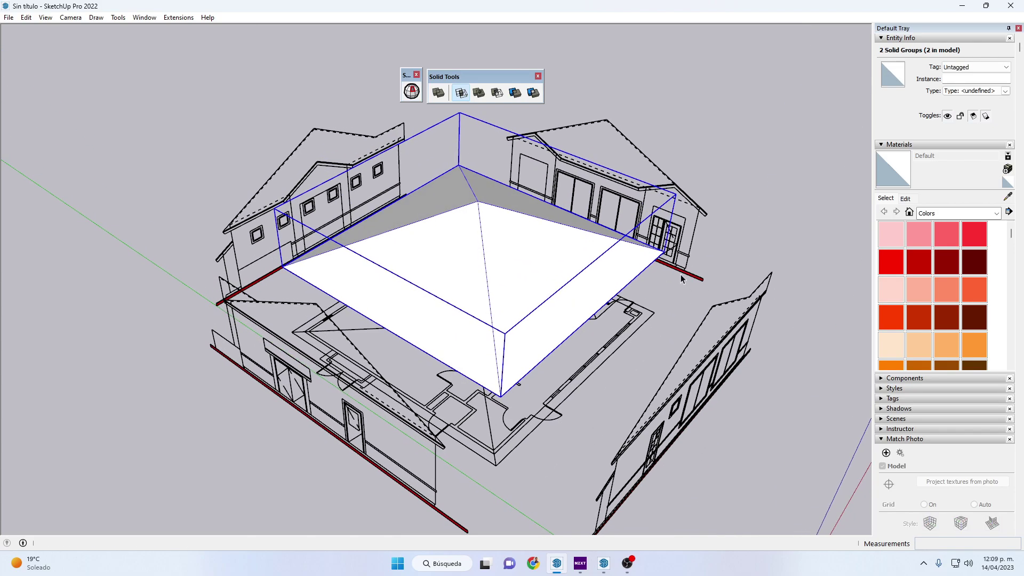
scroll(473, 278, "down", 3)
mouse_move(428, 262)
middle_mouse_down()
mouse_move(580, 165)
mouse_move(644, 162)
mouse_move(567, 149)
mouse_move(414, 169)
mouse_move(354, 162)
mouse_move(498, 260)
mouse_move(594, 302)
middle_mouse_up()
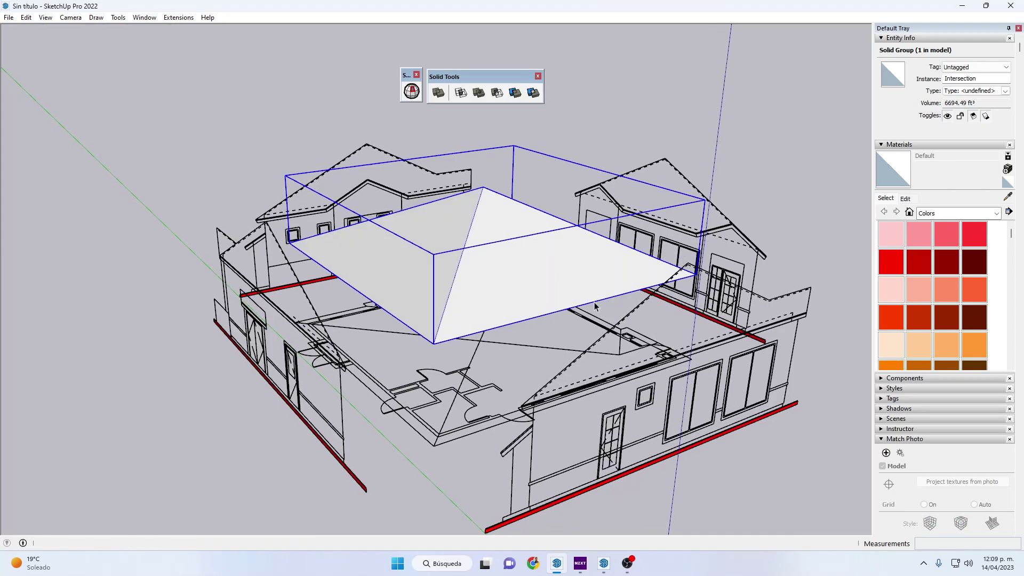
mouse_move(496, 288)
middle_mouse_down()
mouse_move(409, 238)
mouse_move(590, 270)
mouse_move(439, 293)
mouse_move(513, 371)
middle_mouse_up()
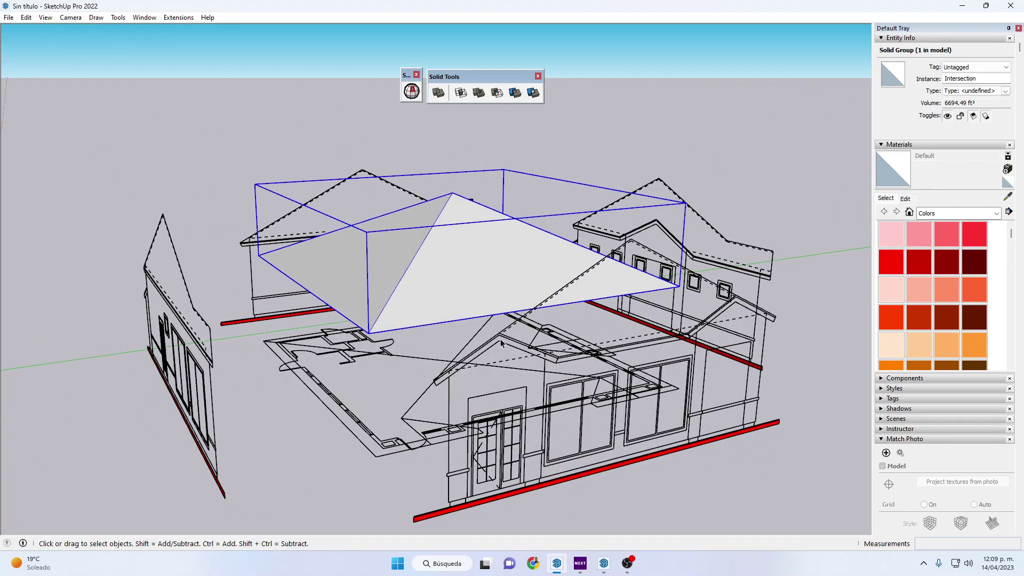
mouse_move(502, 341)
middle_mouse_down()
mouse_move(441, 380)
mouse_move(449, 373)
middle_mouse_up()
Step: Draw a closed triangle on the porch gable
key("l")
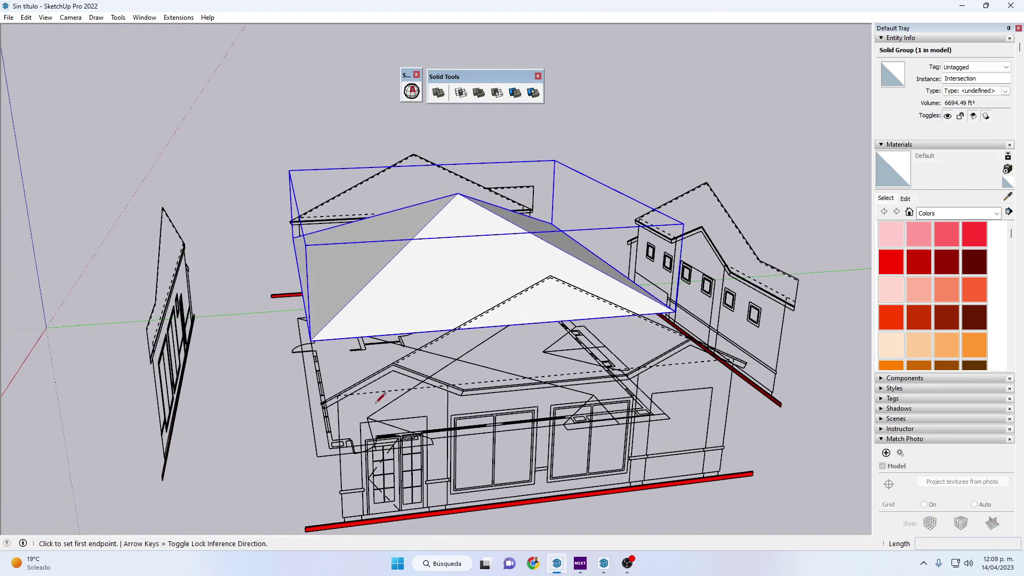
scroll(307, 401, "up", 3)
scroll(307, 401, "up", 2)
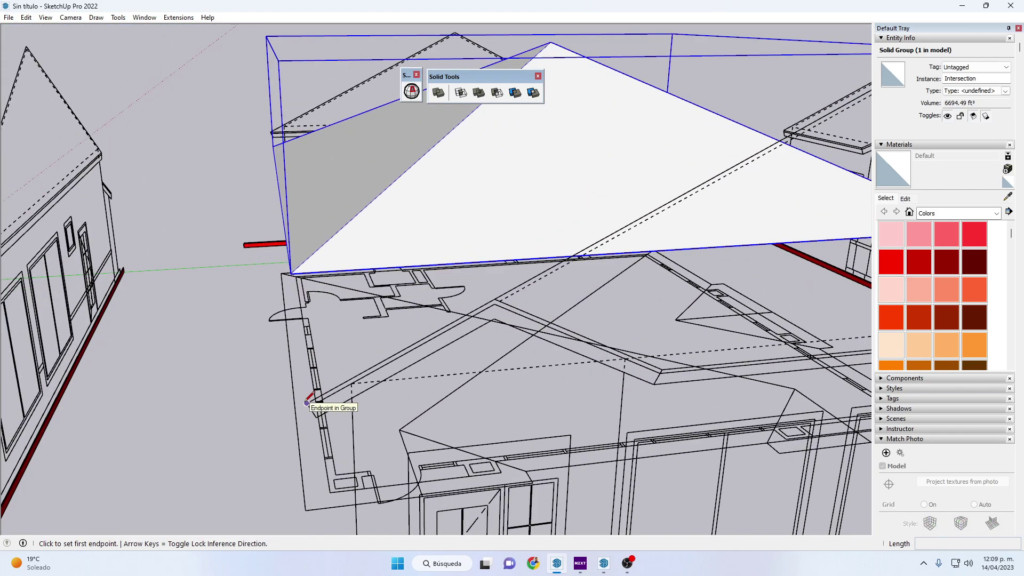
left_click(662, 369)
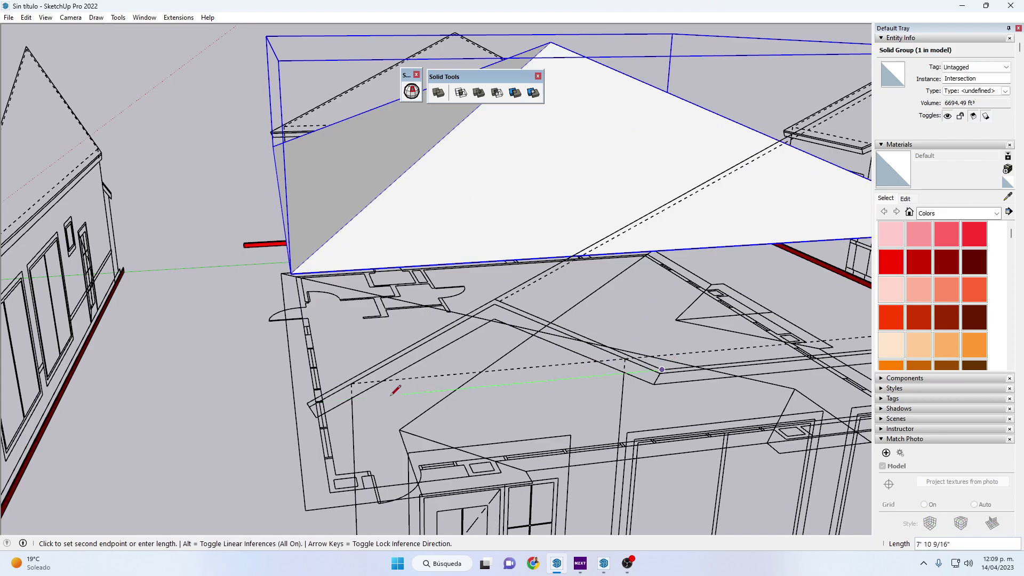
left_click(308, 403)
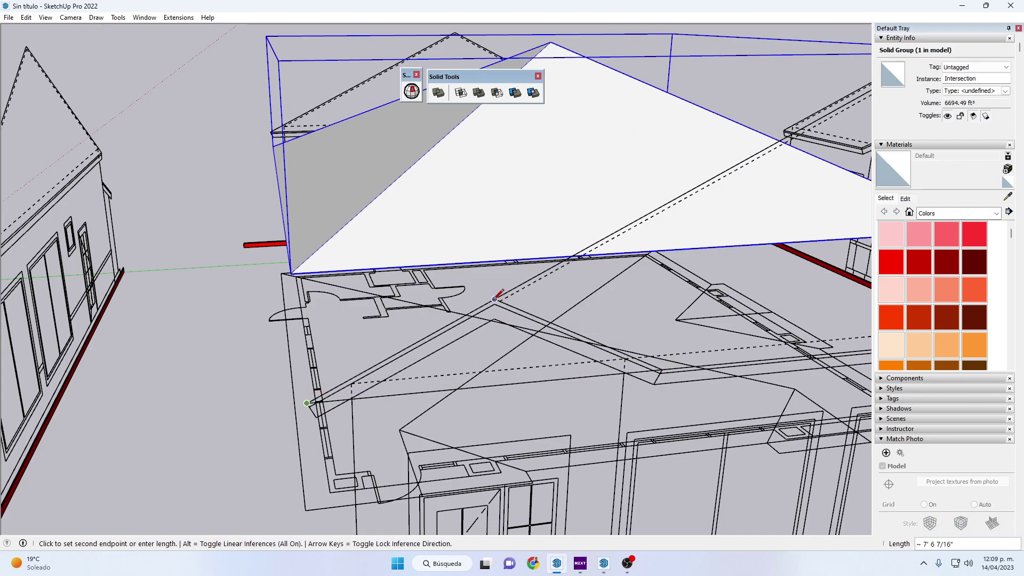
left_click(662, 369)
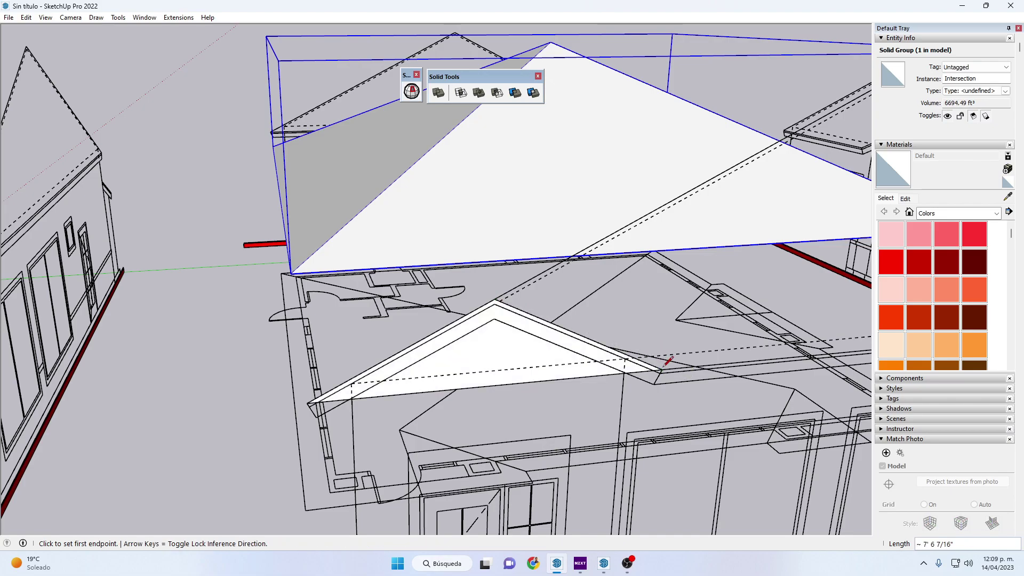
middle_click_drag(662, 369, 576, 346)
Step: Push/pull the triangle into a roof piece and pull its end face out 13' 8 1/2"
key("p")
left_click(576, 346)
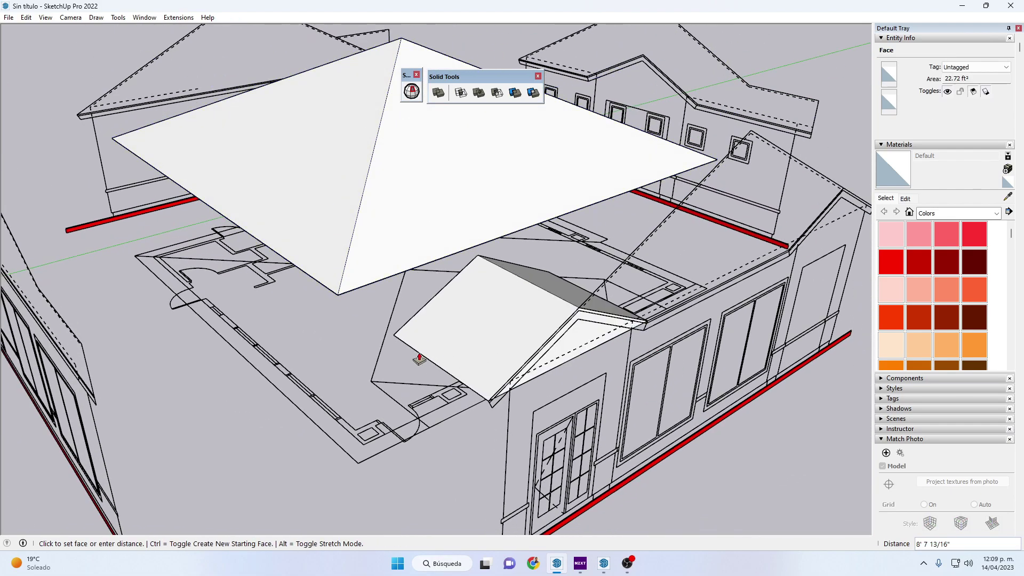
left_click(311, 283)
left_click(583, 338)
middle_click_drag(583, 341, 619, 413)
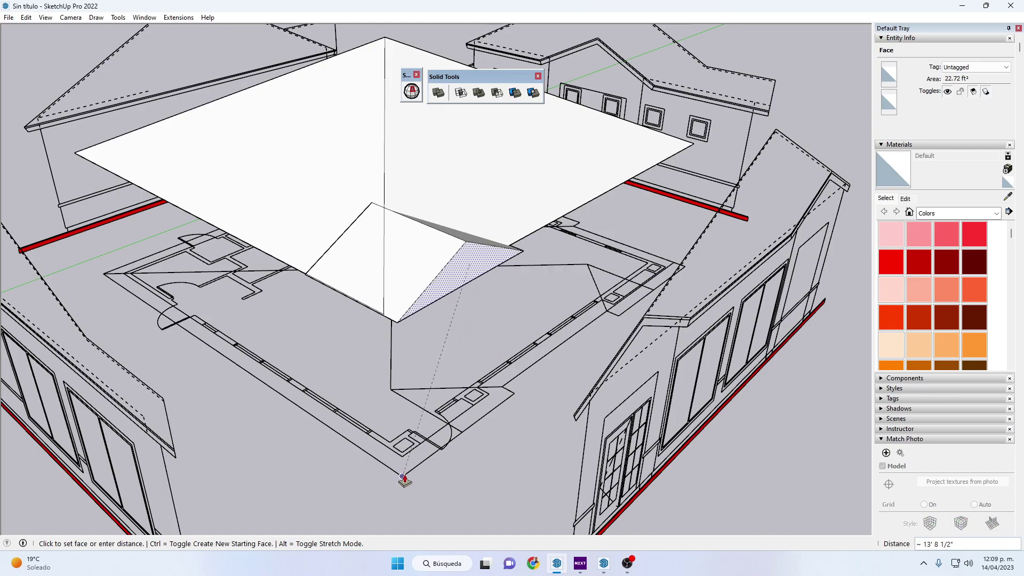
left_click(402, 476)
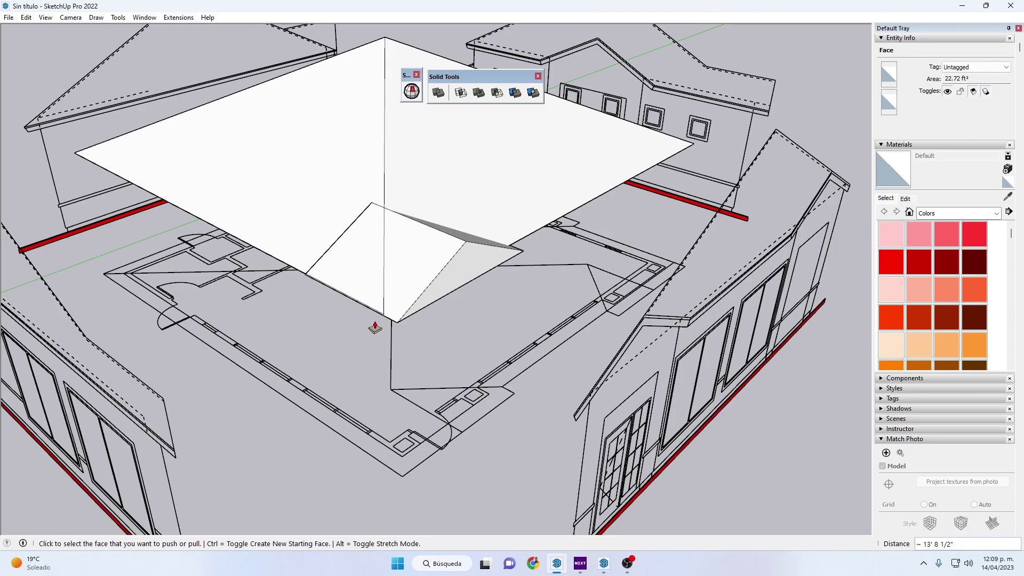
key("space")
Step: Orbit to inspect the roof underside and facade
scroll(376, 315, "up", 3)
scroll(395, 341, "up", 3)
mouse_move(395, 341)
middle_mouse_down()
mouse_move(198, 231)
mouse_move(247, 231)
mouse_move(233, 241)
mouse_move(327, 301)
mouse_move(279, 231)
middle_mouse_up()
mouse_move(337, 264)
middle_mouse_down()
mouse_move(297, 213)
mouse_move(361, 178)
mouse_move(468, 360)
mouse_move(460, 388)
mouse_move(299, 333)
mouse_move(253, 299)
middle_mouse_up()
scroll(253, 298, "down", 3)
Step: Select the small 212.13 ft³ corner roof piece
scroll(370, 270, "down", 3)
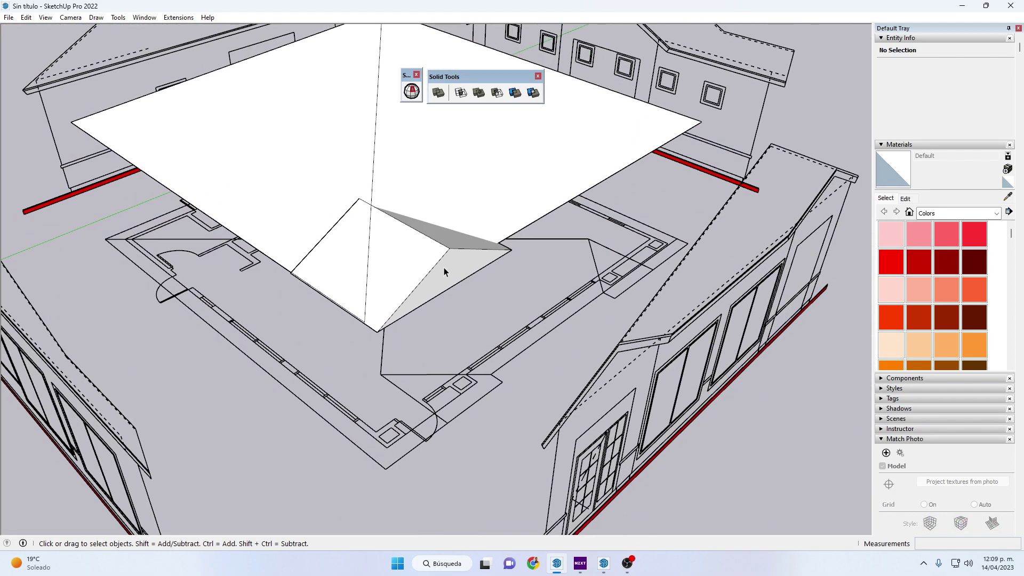
mouse_move(444, 267)
middle_mouse_down()
mouse_move(264, 312)
mouse_move(343, 291)
middle_mouse_up()
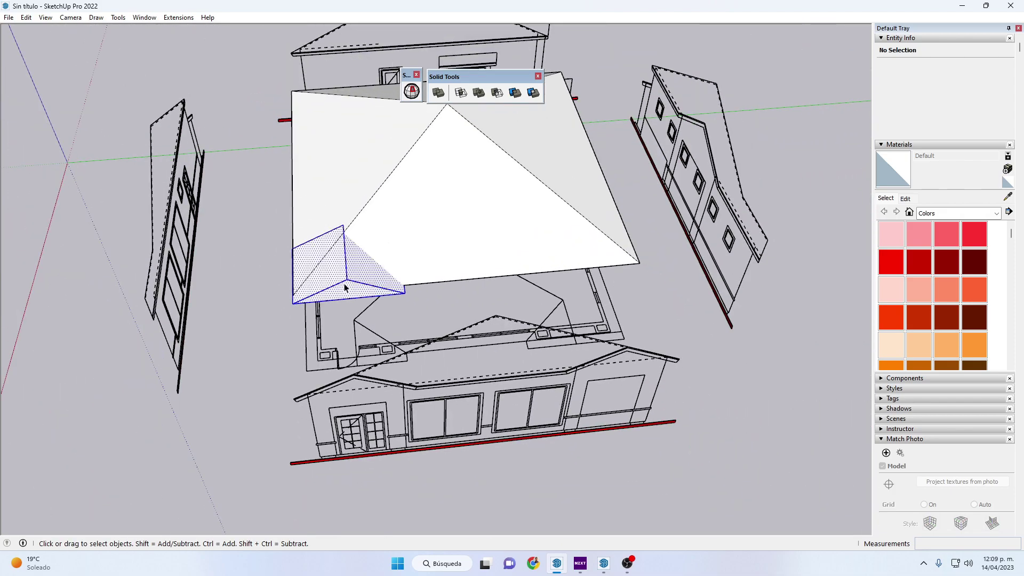
left_click(344, 288)
scroll(347, 287, "up", 2)
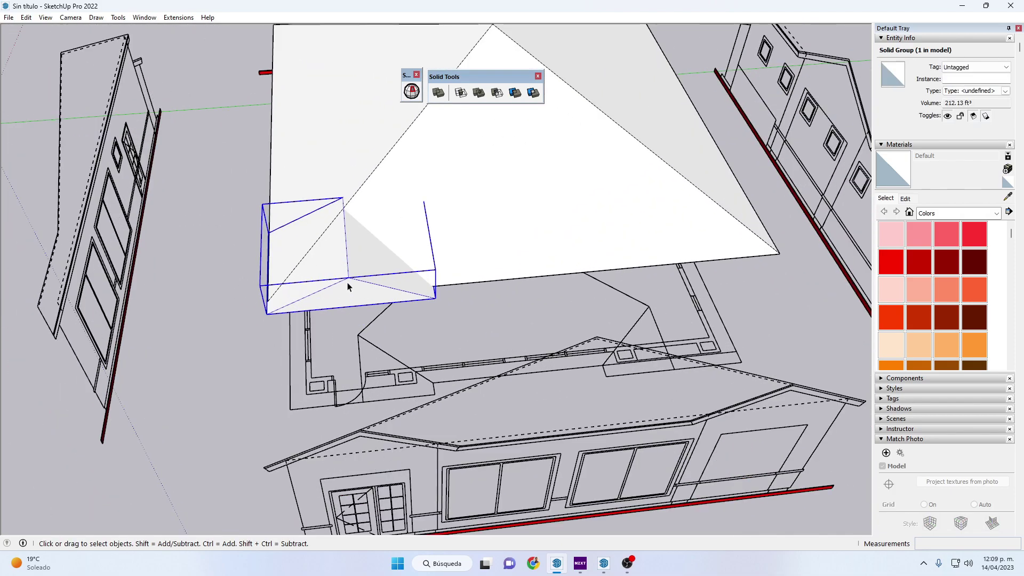
Step: Copy the corner roof piece to the hip roof's other corner
key("m")
scroll(389, 266, "up", 1)
scroll(390, 277, "down", 3)
scroll(474, 368, "down", 2)
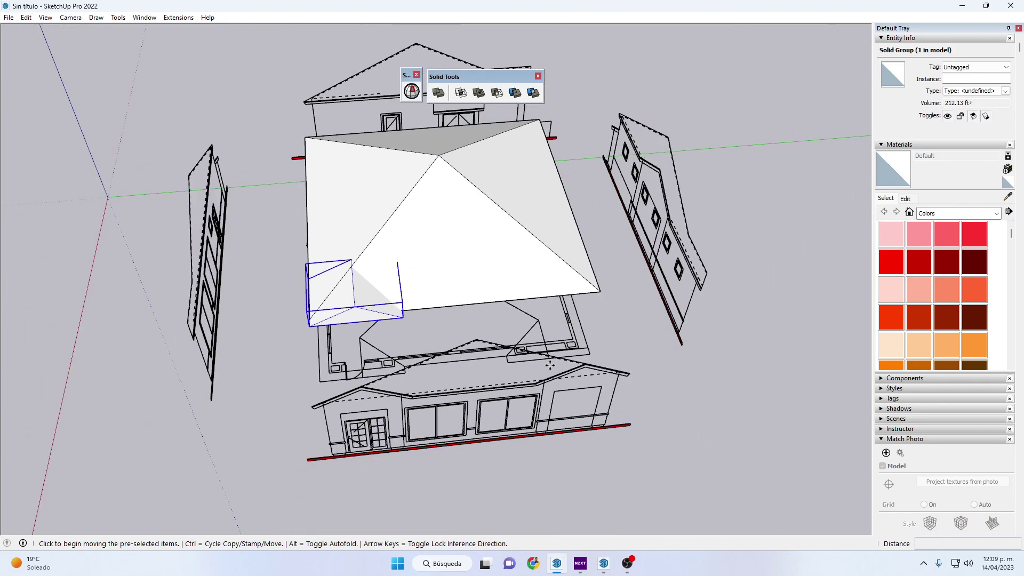
scroll(403, 313, "up", 2)
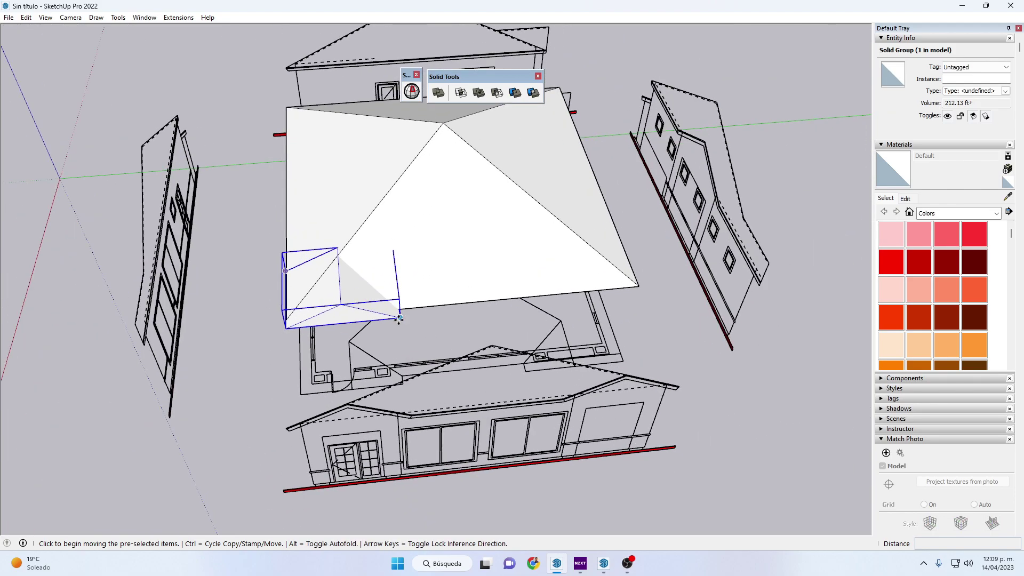
left_click(399, 318)
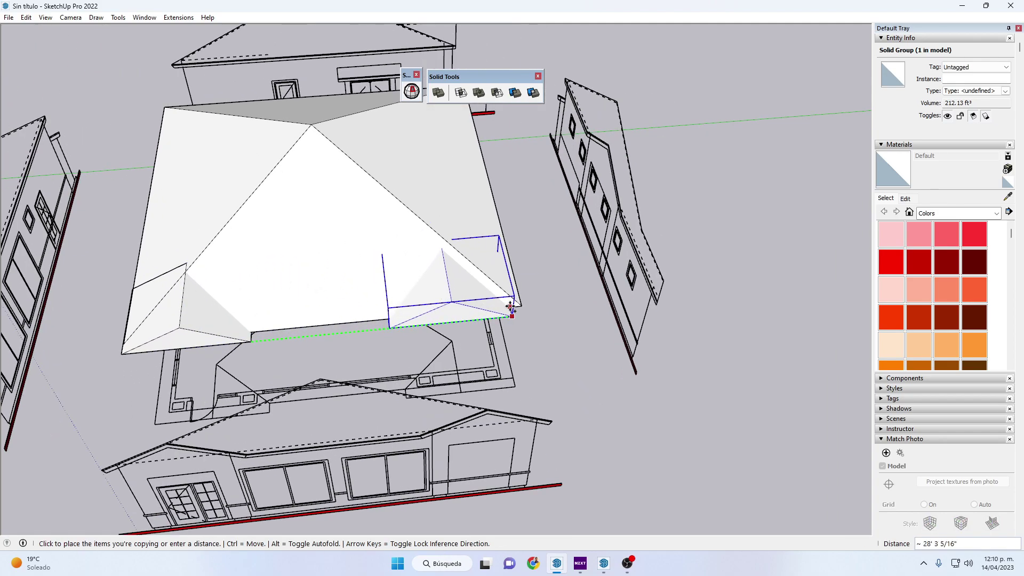
scroll(510, 307, "up", 2)
scroll(523, 305, "up", 1)
scroll(525, 304, "up", 2)
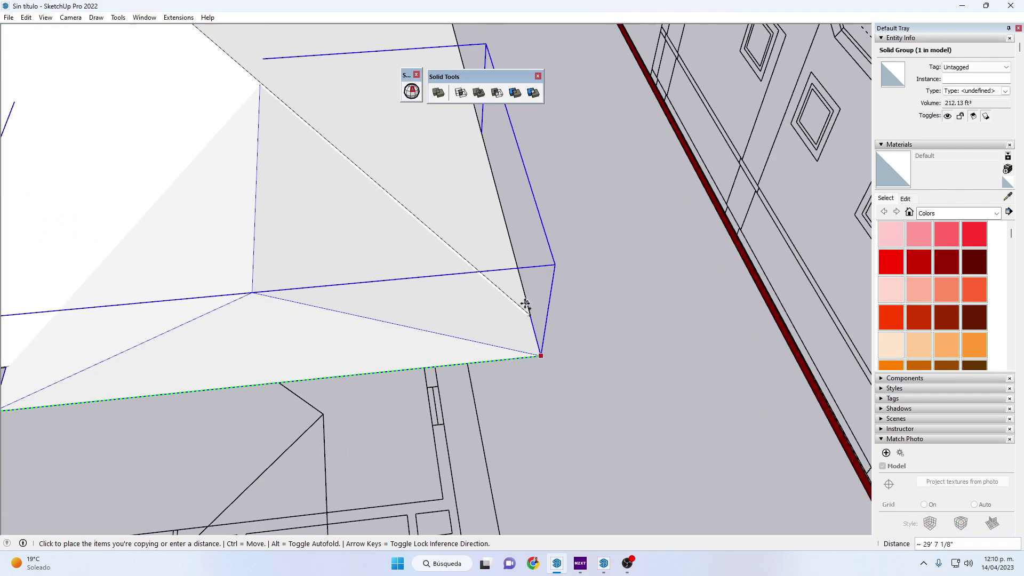
left_click(527, 315)
Step: Reposition the copied roof piece exactly onto the matching roof corner
scroll(270, 144, "up", 2)
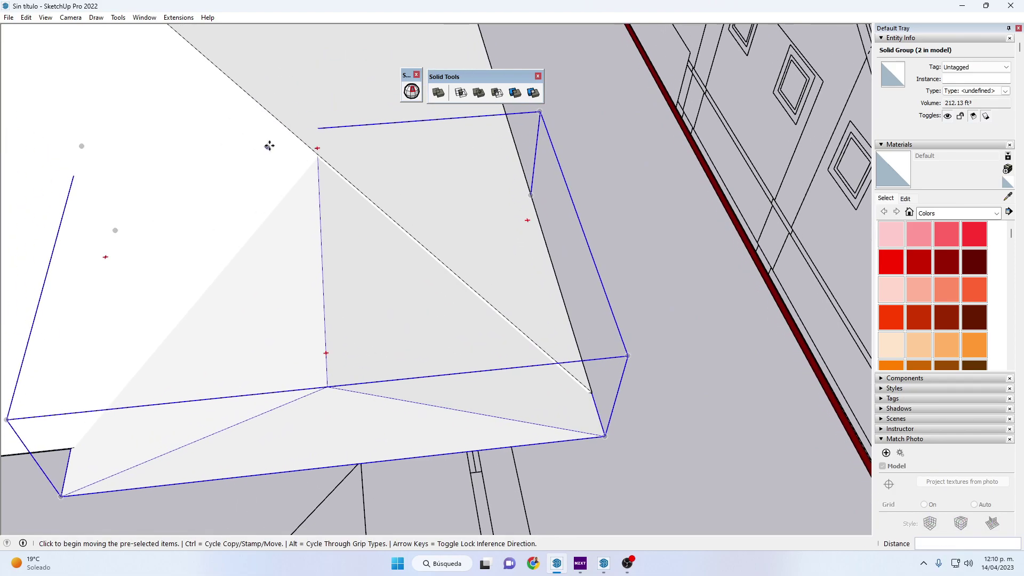
scroll(335, 158, "up", 3)
left_click(345, 166)
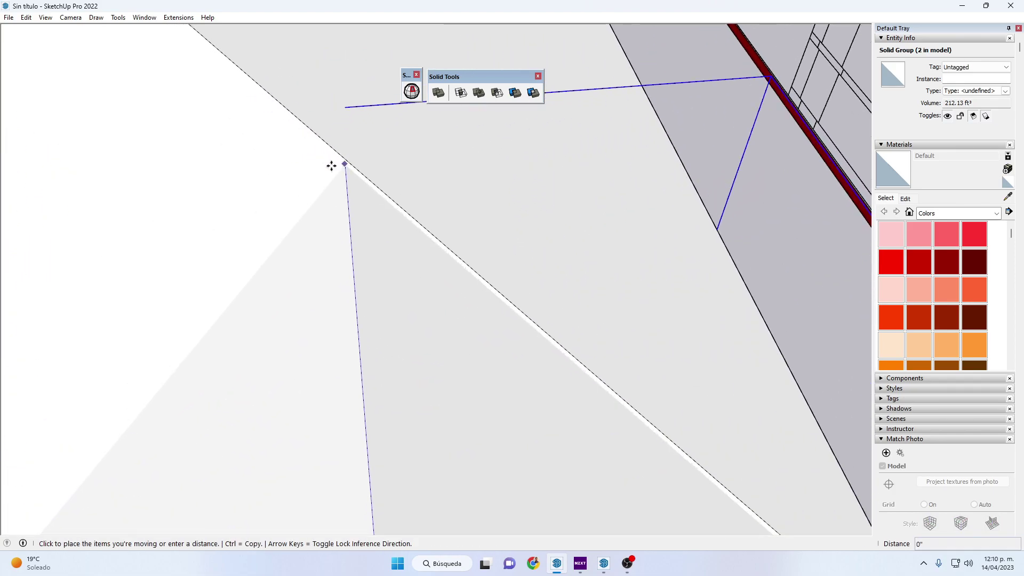
left_click(348, 162)
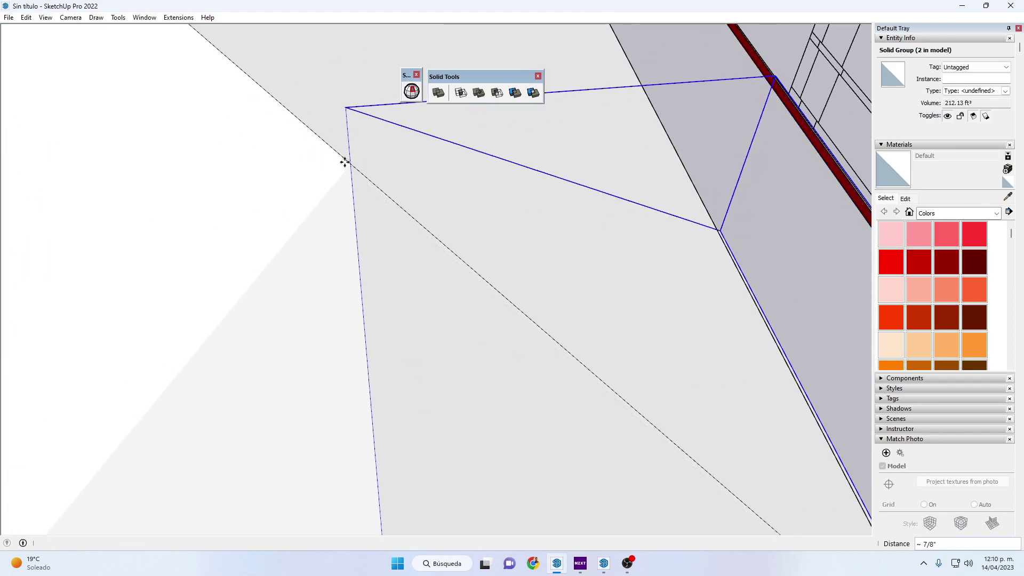
scroll(417, 205, "down", 3)
scroll(425, 243, "down", 5)
key("space")
Step: Draw a line across the front gable's base to close it into a face
middle_click_drag(580, 366, 283, 258)
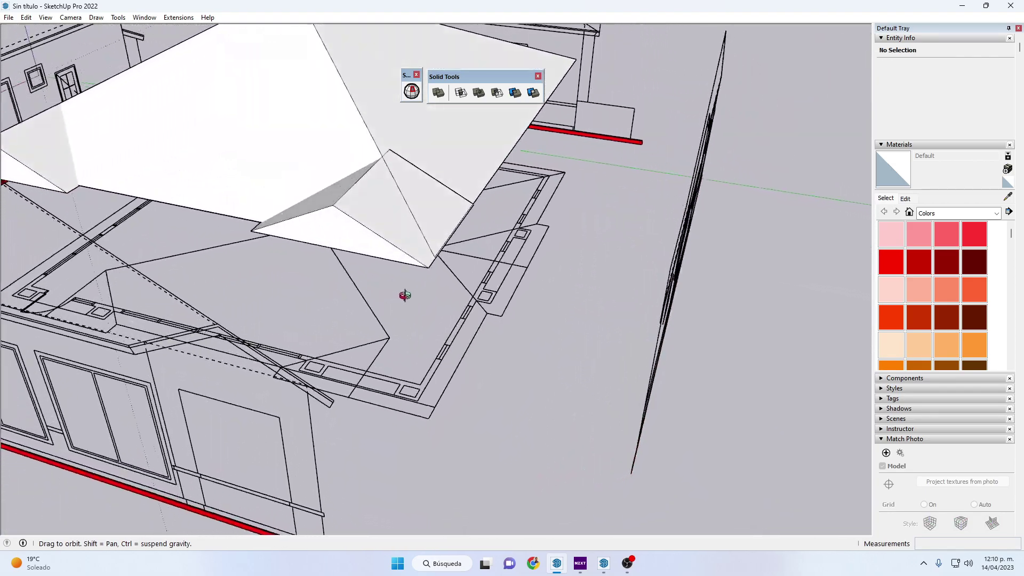
mouse_move(283, 258)
middle_mouse_down()
mouse_move(448, 253)
mouse_move(262, 241)
mouse_move(354, 231)
mouse_move(487, 259)
mouse_move(494, 235)
mouse_move(456, 231)
middle_mouse_up()
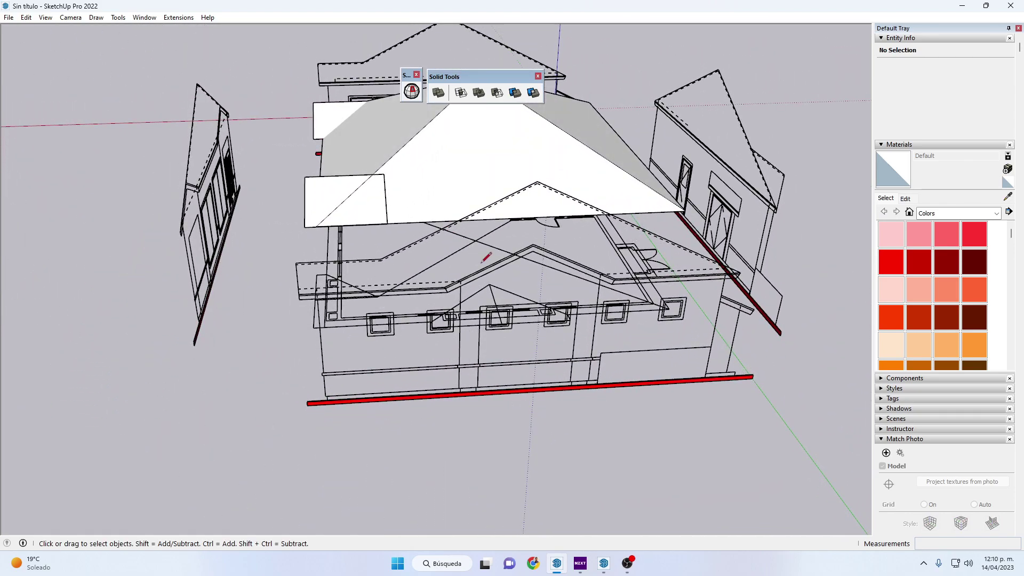
key("l")
scroll(457, 256, "up", 2)
scroll(432, 272, "up", 2)
left_click(421, 272)
scroll(421, 273, "down", 3)
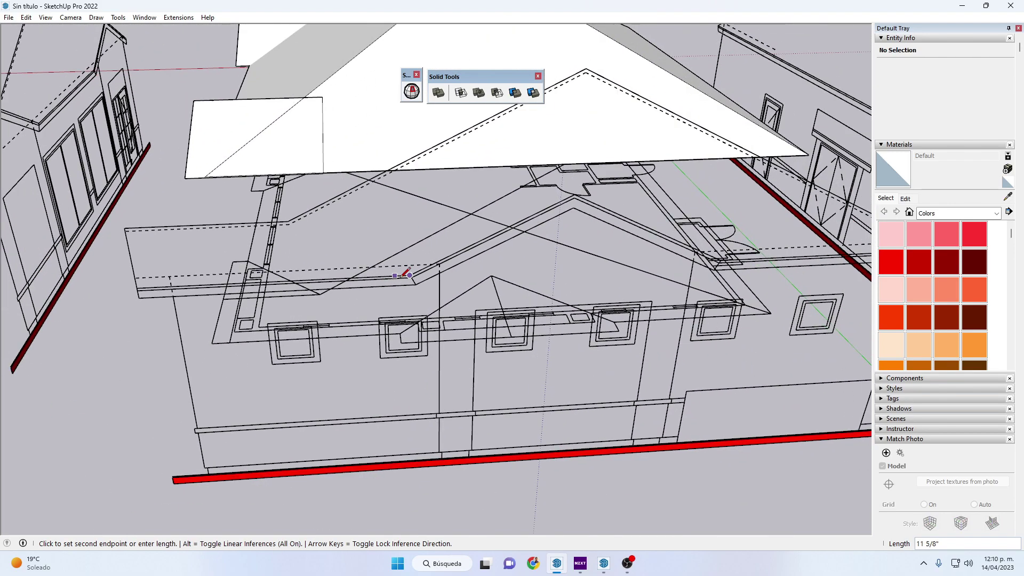
scroll(723, 291, "up", 2)
scroll(622, 284, "up", 2)
mouse_move(622, 283)
middle_mouse_down()
mouse_move(587, 292)
mouse_move(609, 323)
middle_mouse_up()
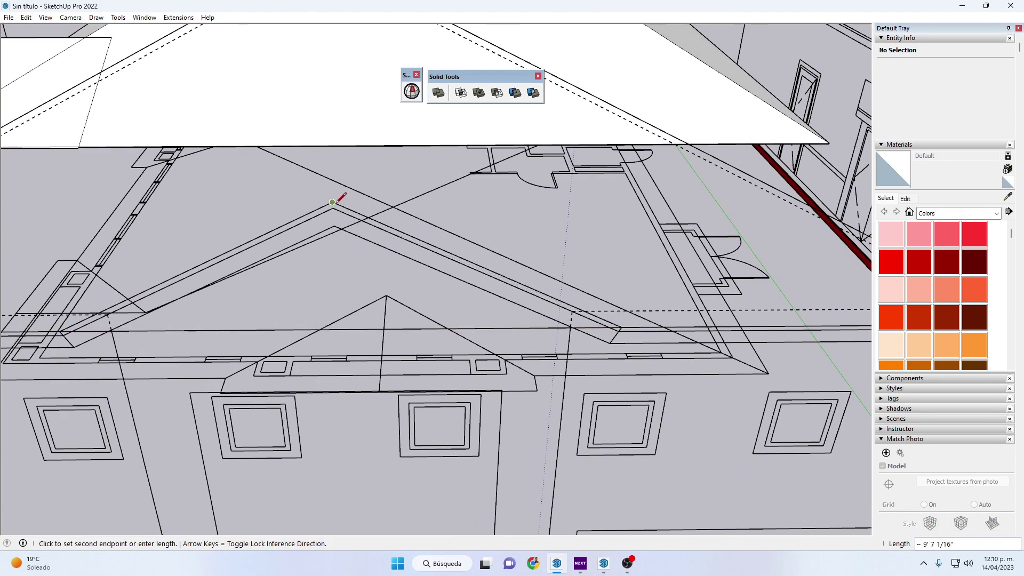
scroll(338, 202, "down", 3)
scroll(235, 265, "up", 1)
scroll(266, 271, "up", 1)
scroll(298, 288, "up", 1)
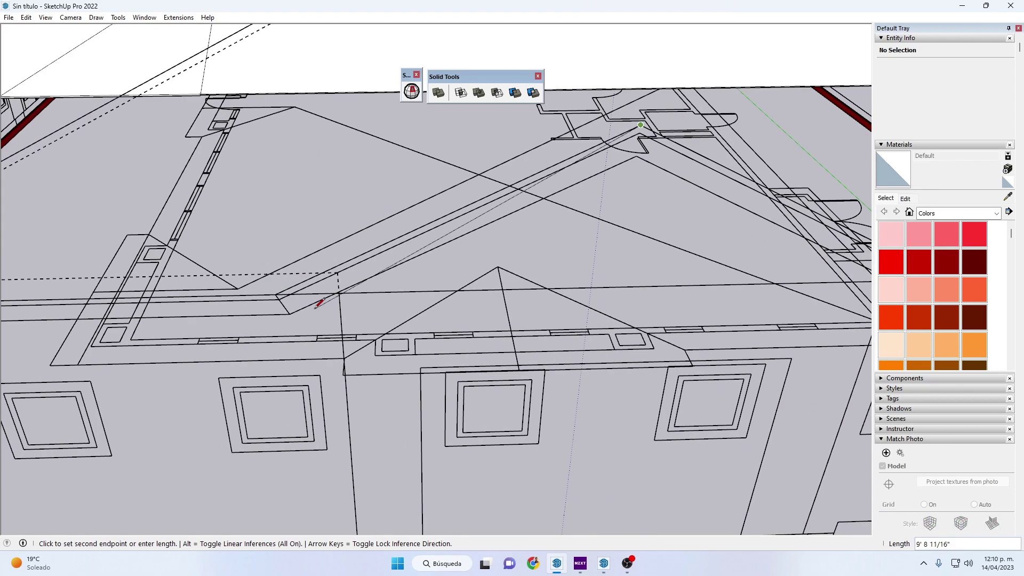
scroll(319, 307, "up", 2)
left_click(297, 321)
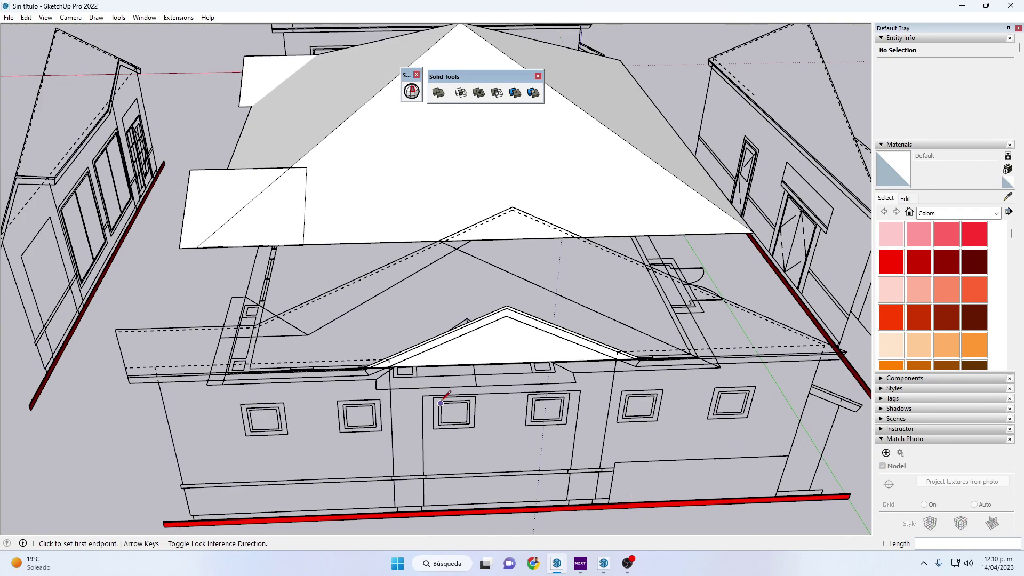
scroll(507, 365, "down", 3)
Step: Push/pull the gable face back about 13' 9 3/8" into the hip roof
key("p")
left_click(480, 368)
middle_click_drag(453, 338, 503, 270)
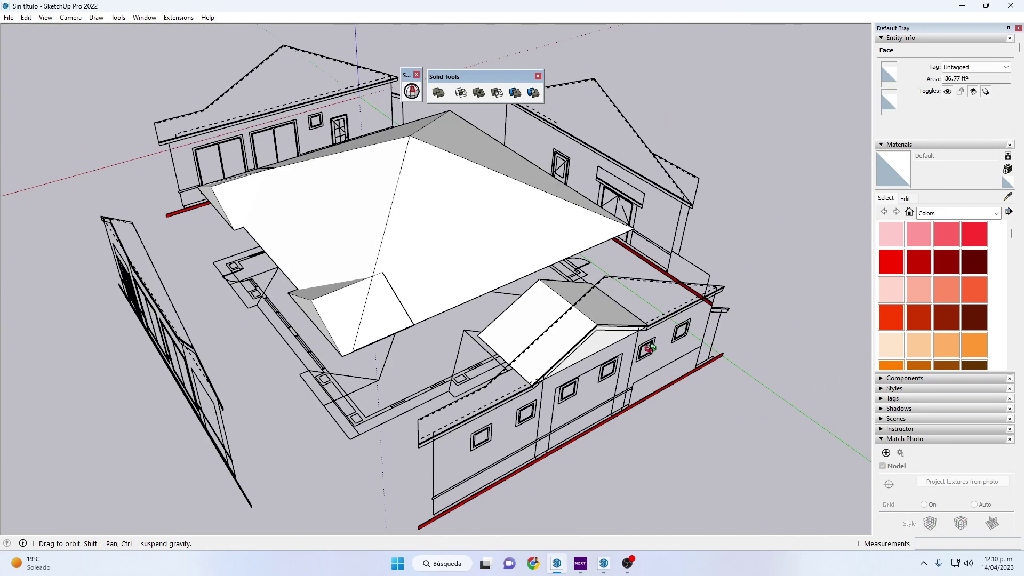
left_click(507, 320)
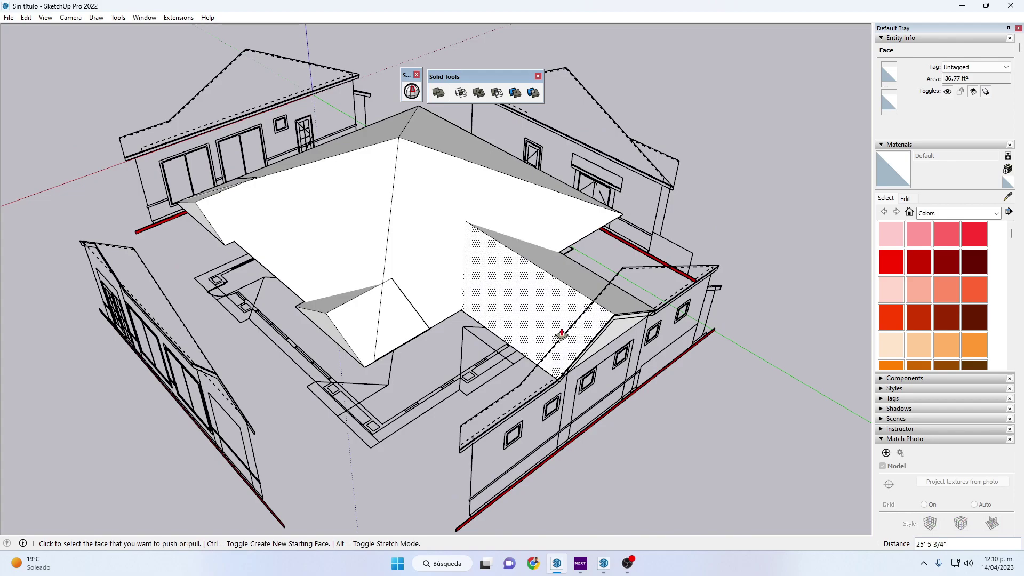
left_click(607, 341)
left_click(467, 400)
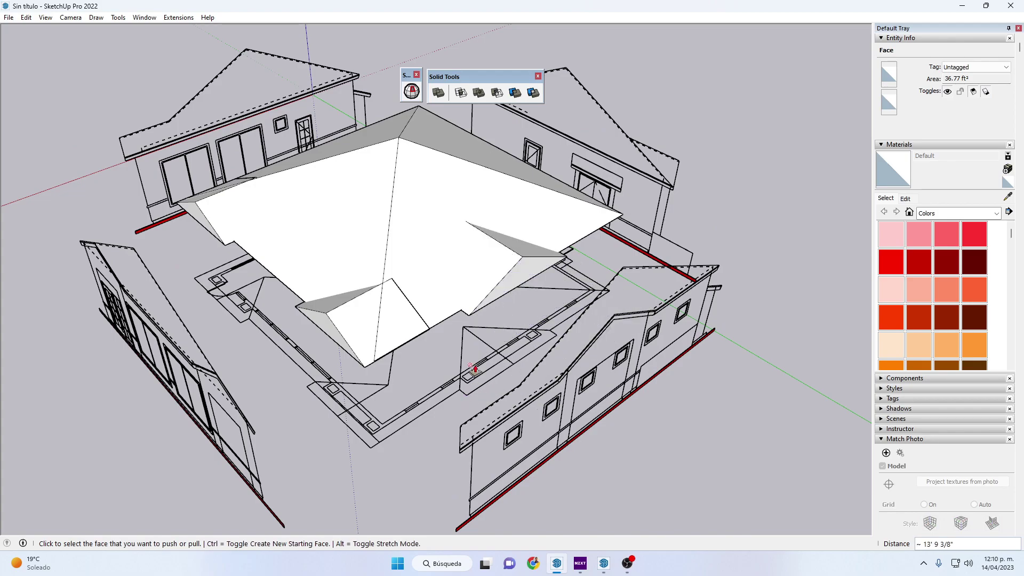
mouse_move(466, 400)
middle_mouse_down()
mouse_move(606, 308)
mouse_move(677, 203)
mouse_move(675, 141)
mouse_move(642, 181)
mouse_move(416, 274)
mouse_move(480, 291)
mouse_move(392, 288)
mouse_move(359, 270)
mouse_move(535, 286)
mouse_move(500, 272)
mouse_move(459, 276)
mouse_move(535, 288)
mouse_move(655, 341)
middle_mouse_up()
middle_click_drag(556, 321, 601, 314)
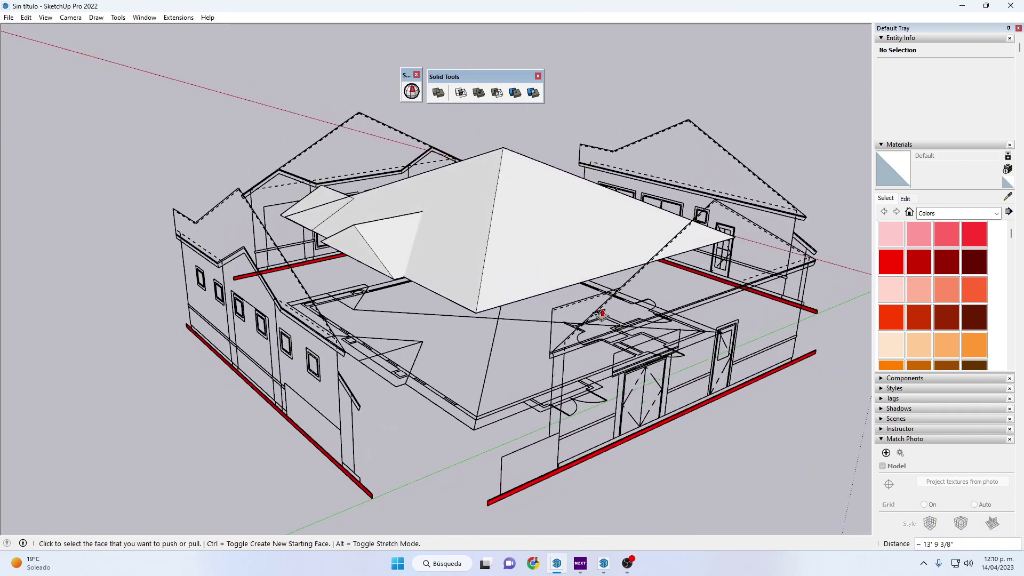
middle_click_drag(590, 347, 649, 374)
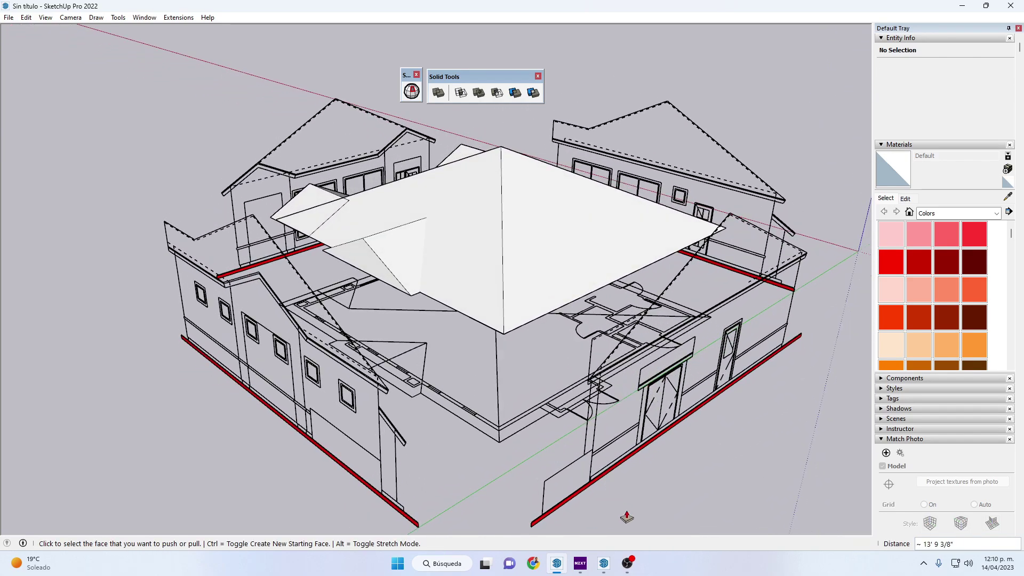
mouse_move(603, 563)
left_click(603, 541)
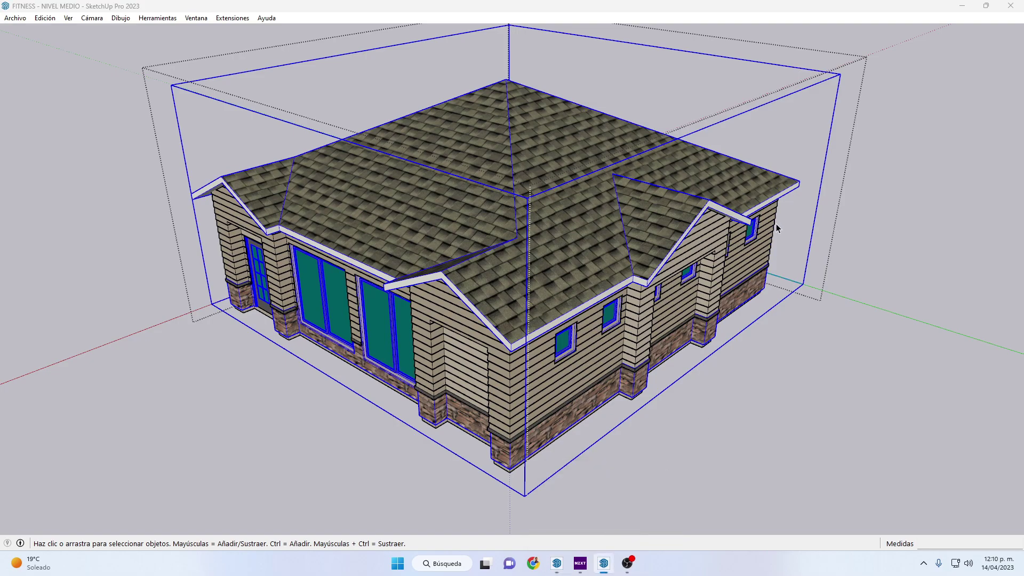
middle_click_drag(773, 221, 665, 353)
scroll(665, 353, "up", 5)
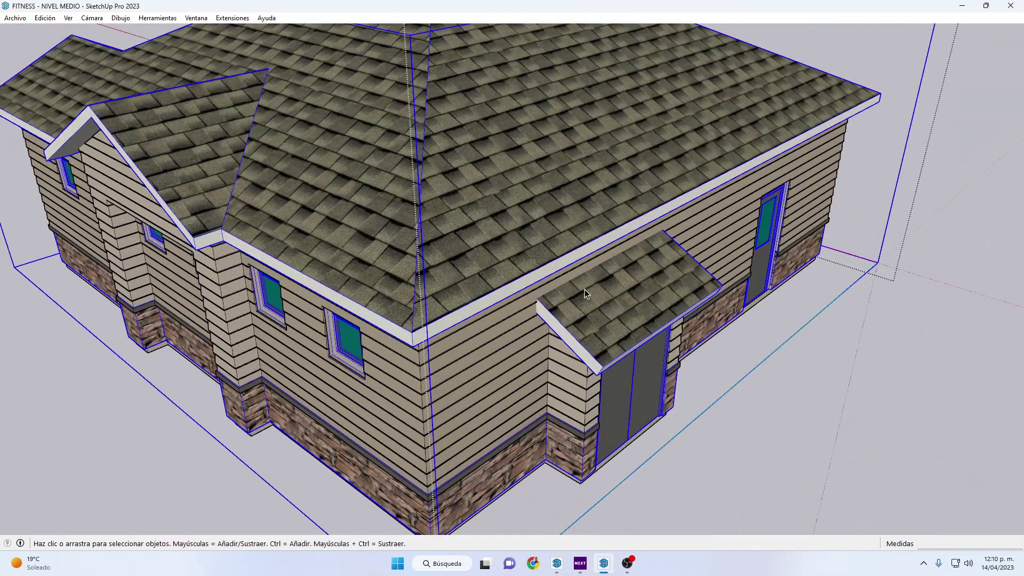
middle_click_drag(596, 332, 642, 217)
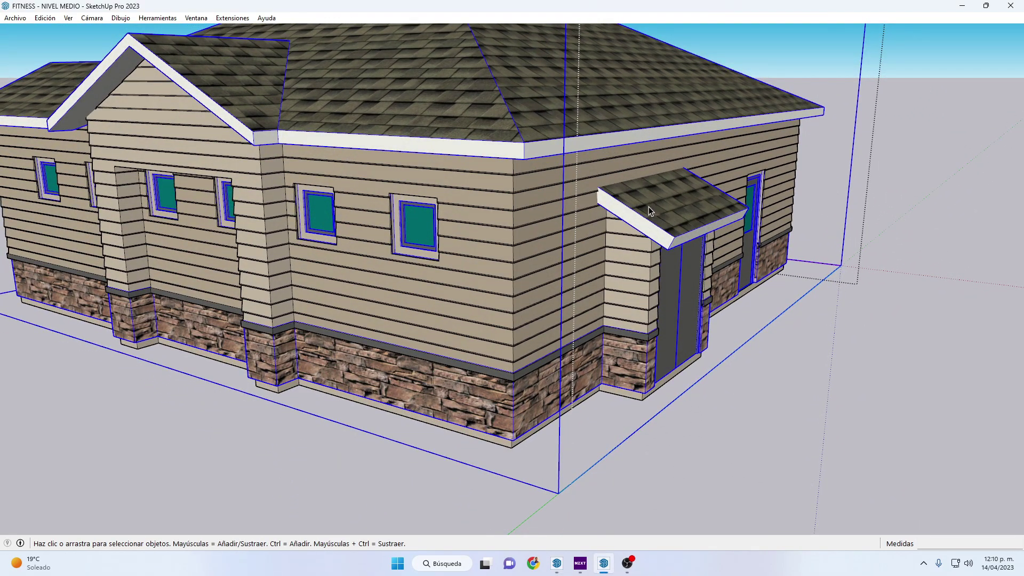
mouse_move(604, 563)
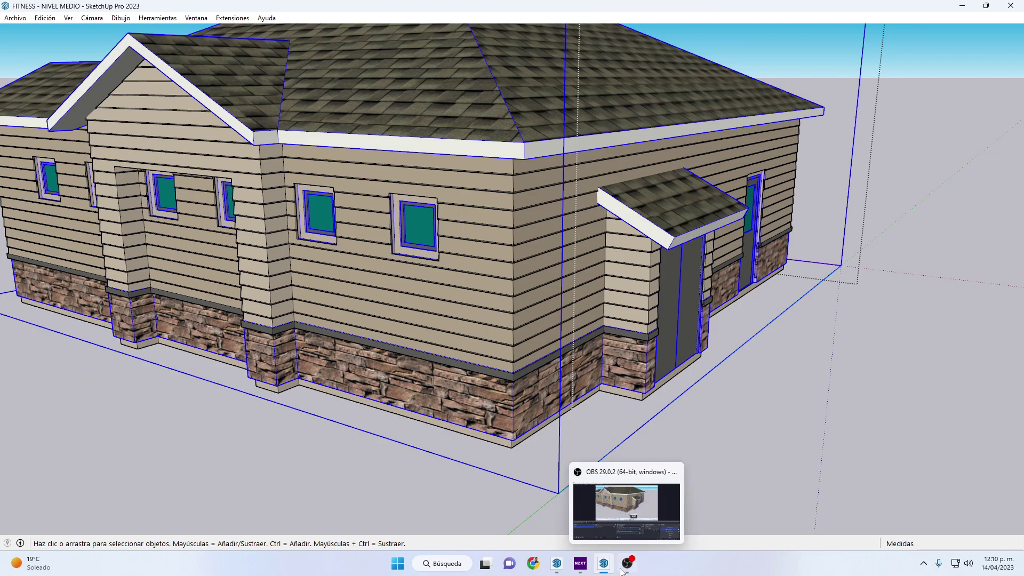
left_click(557, 563)
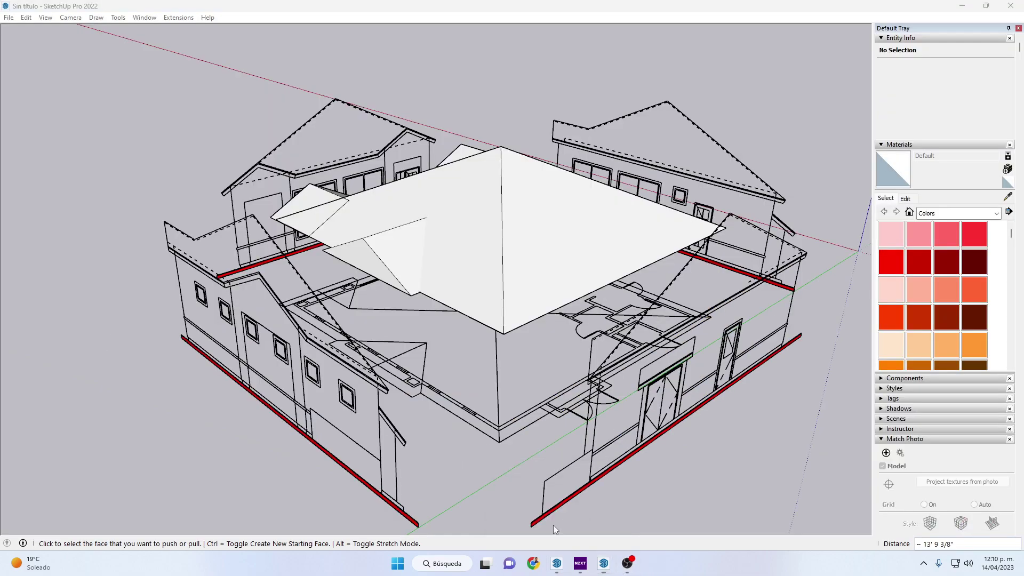
middle_click_drag(540, 308, 531, 262)
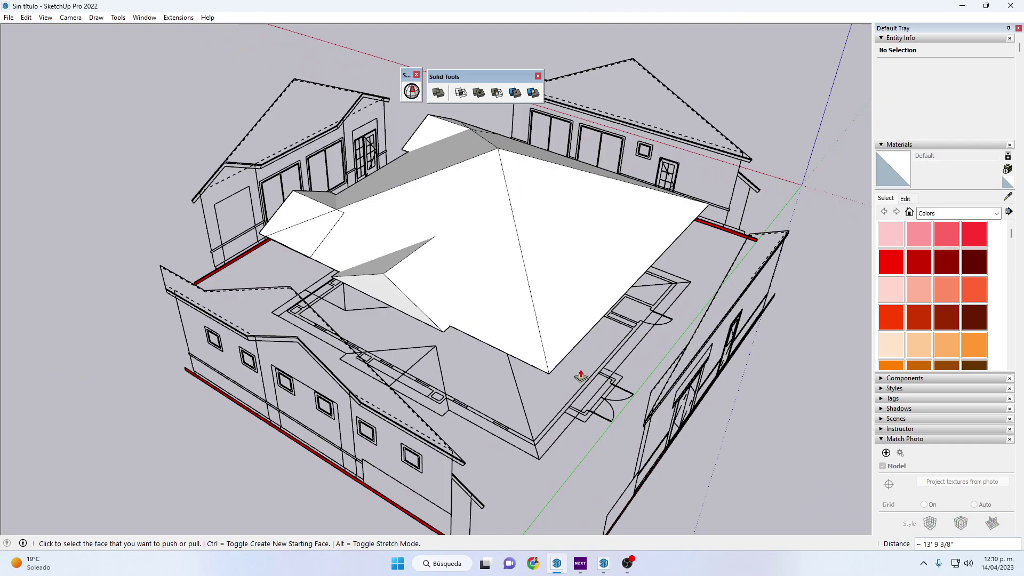
key("space")
left_click(445, 310)
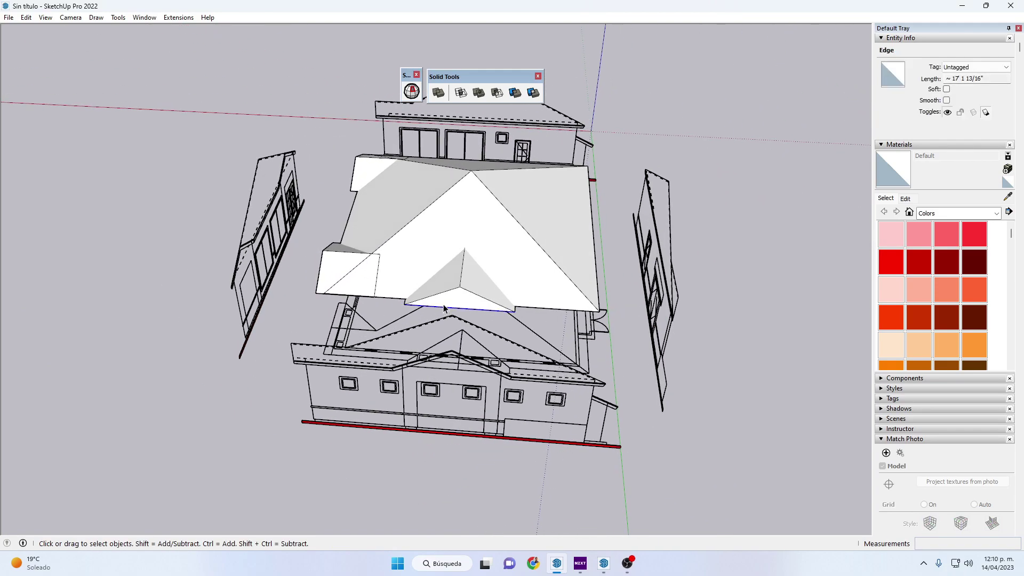
scroll(445, 273, "up", 2)
middle_click_drag(515, 283, 606, 117)
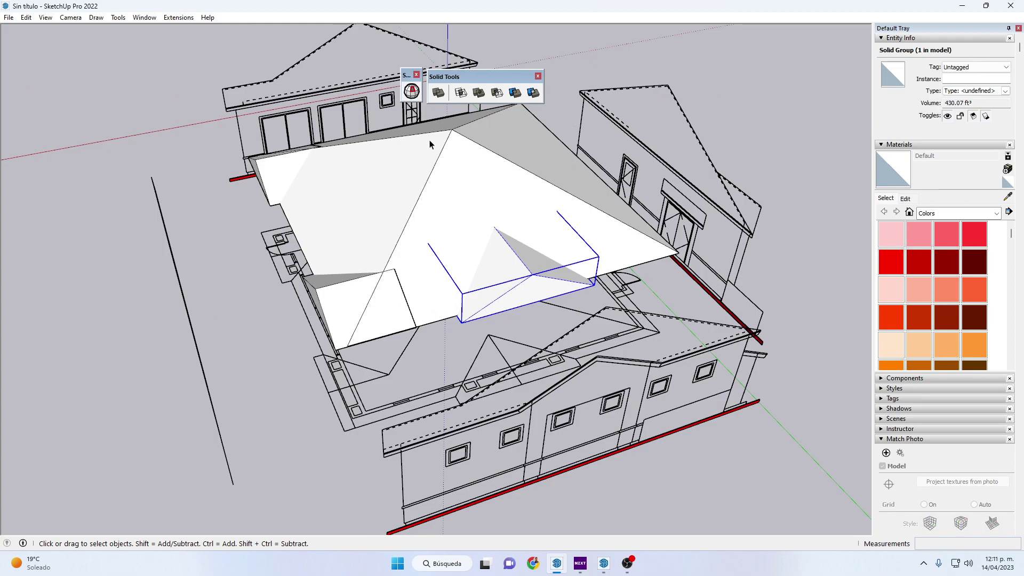
left_click(421, 167)
left_click(483, 279)
left_click(468, 150)
left_click(525, 260)
scroll(489, 233, "up", 2)
mouse_move(489, 233)
middle_mouse_down()
mouse_move(576, 213)
mouse_move(549, 199)
mouse_move(554, 189)
middle_mouse_up()
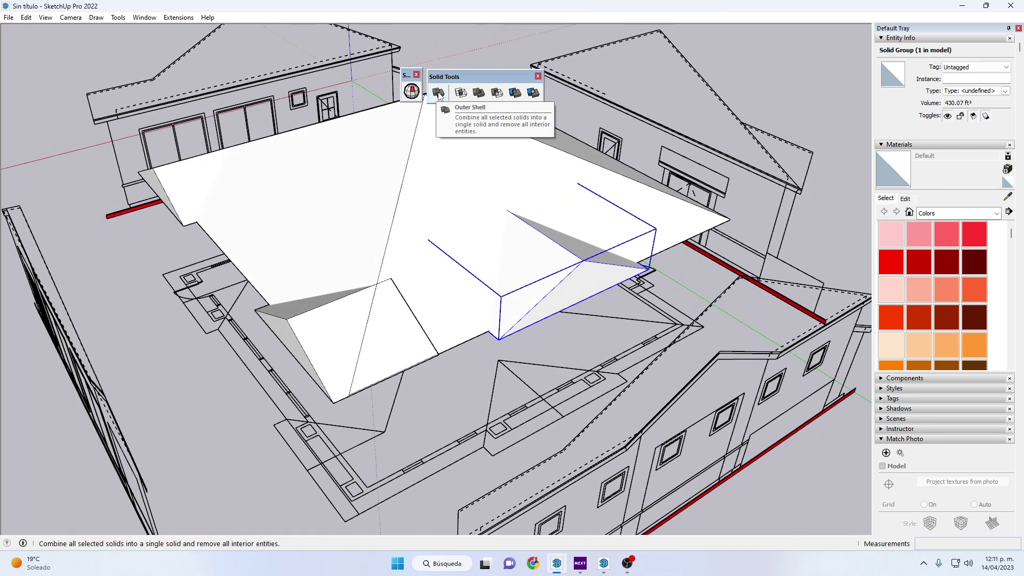
Step: Check the selected gable roof solid with Solid Inspector², confirming No Errors
left_click(411, 92)
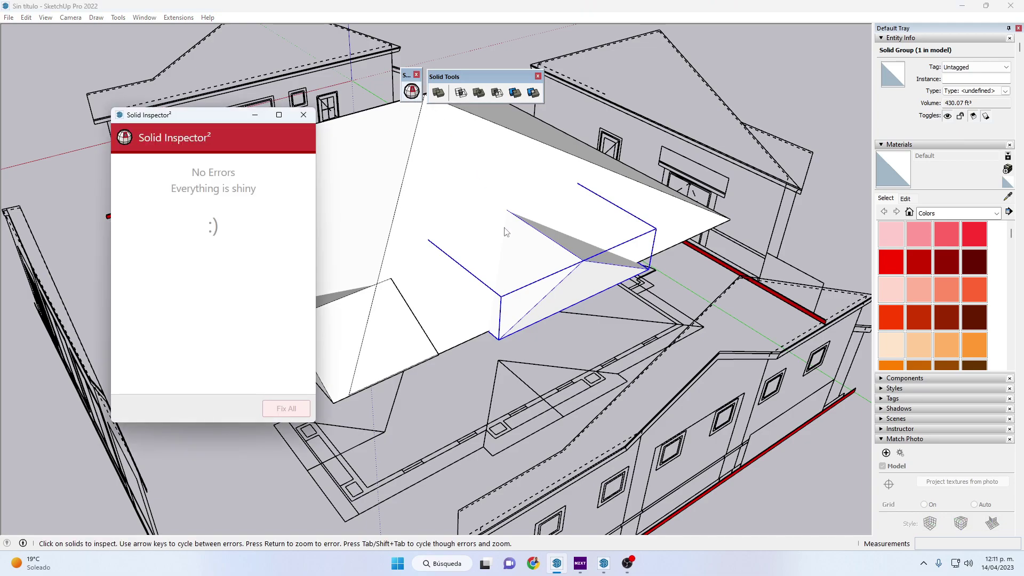
left_click(546, 276)
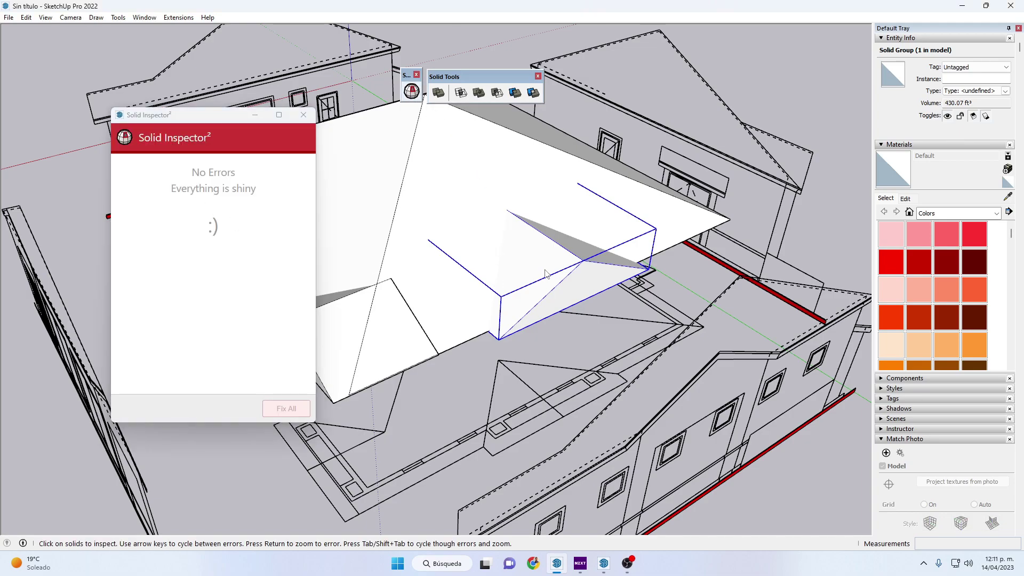
key("space")
scroll(545, 276, "up", 1)
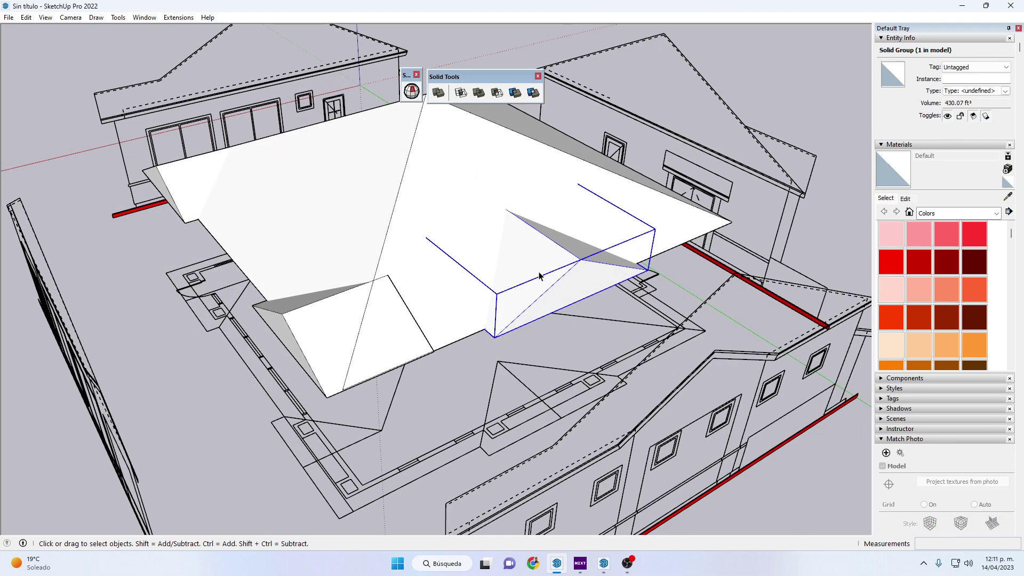
scroll(546, 275, "up", 2)
Step: Enter and exit the gable group, then reselect it and recheck it with Solid Inspector²
double_click(544, 276)
key("Escape")
left_click(545, 276)
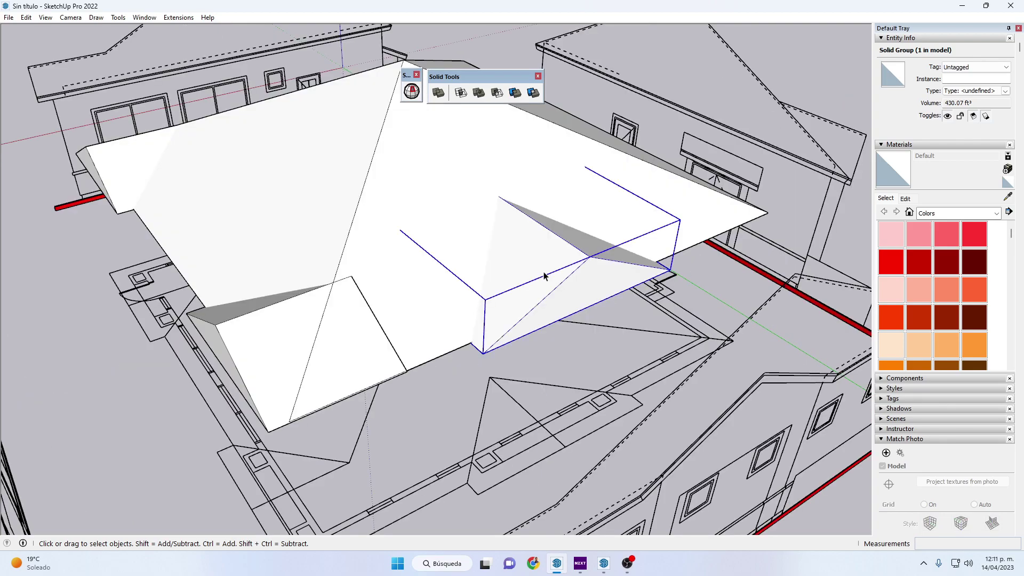
left_click(411, 91)
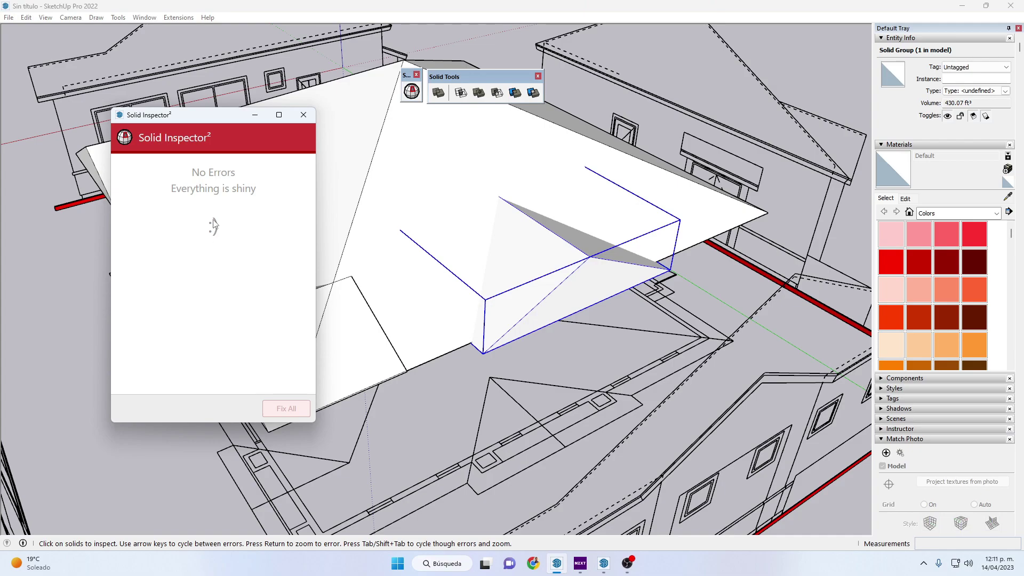
key("space")
scroll(544, 280, "up", 3)
Step: Inside the gable roof group, draw several line segments on and below the gable
double_click(545, 279)
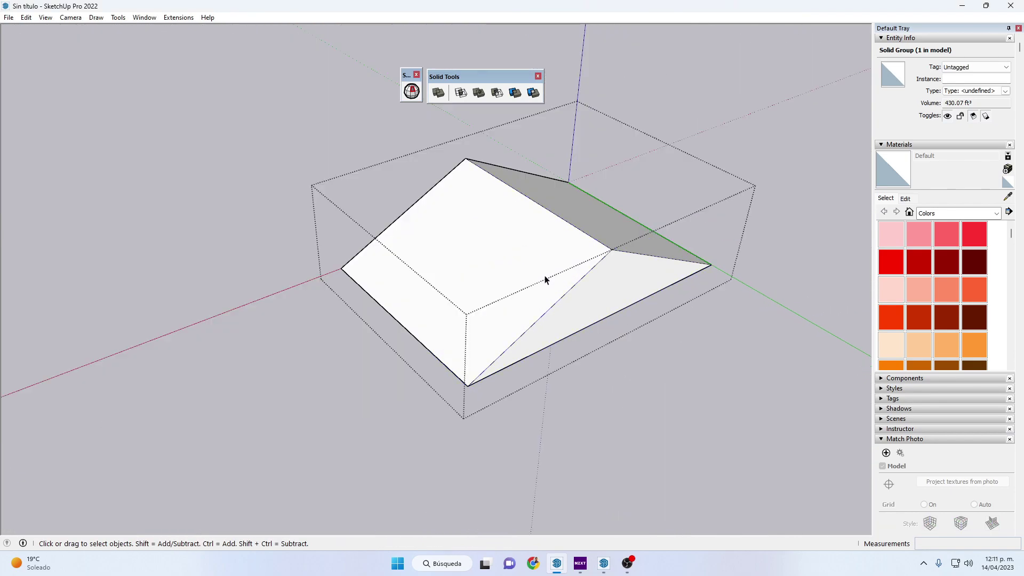
key("l")
left_click(549, 263)
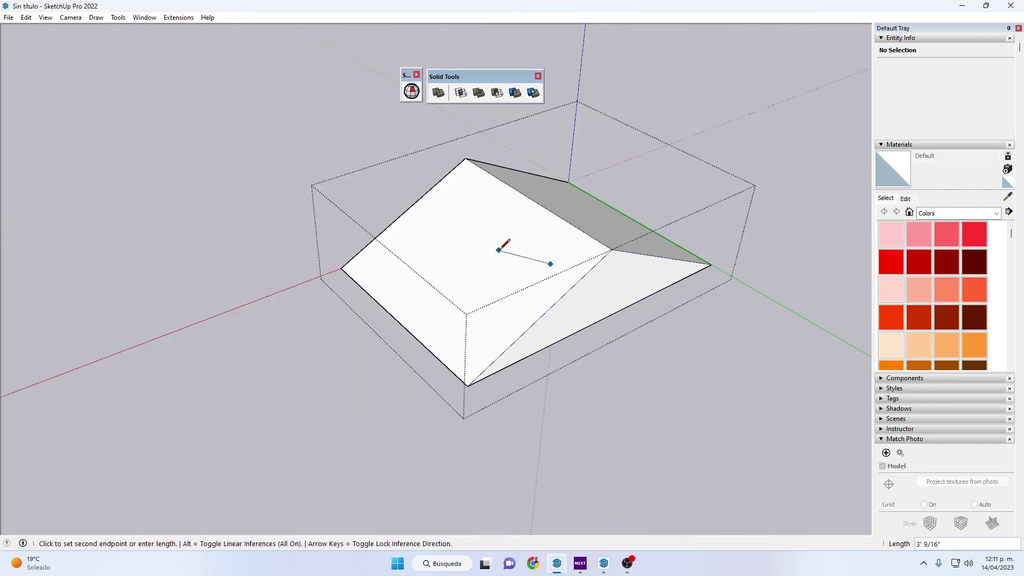
left_click(603, 363)
key("Escape")
left_click(551, 392)
left_click(492, 425)
left_click(534, 465)
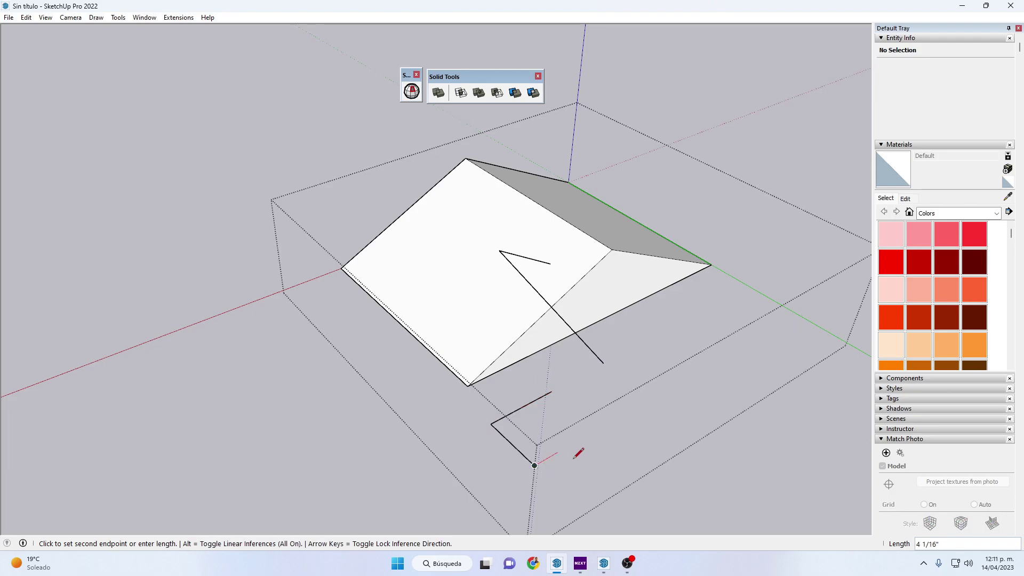
key("Escape")
middle_click_drag(427, 372, 459, 277)
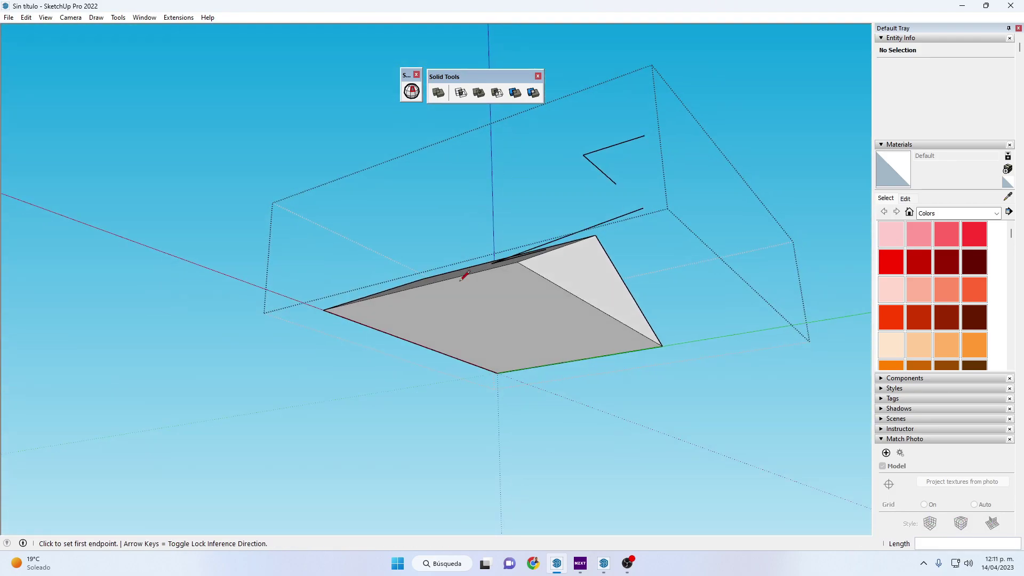
left_click(467, 300)
key("space")
mouse_move(521, 285)
middle_mouse_down()
mouse_move(475, 450)
mouse_move(510, 251)
middle_mouse_up()
Step: Inspect the box group with Solid Inspector² and Fix All to remove its 5 stray edges
left_click(424, 114)
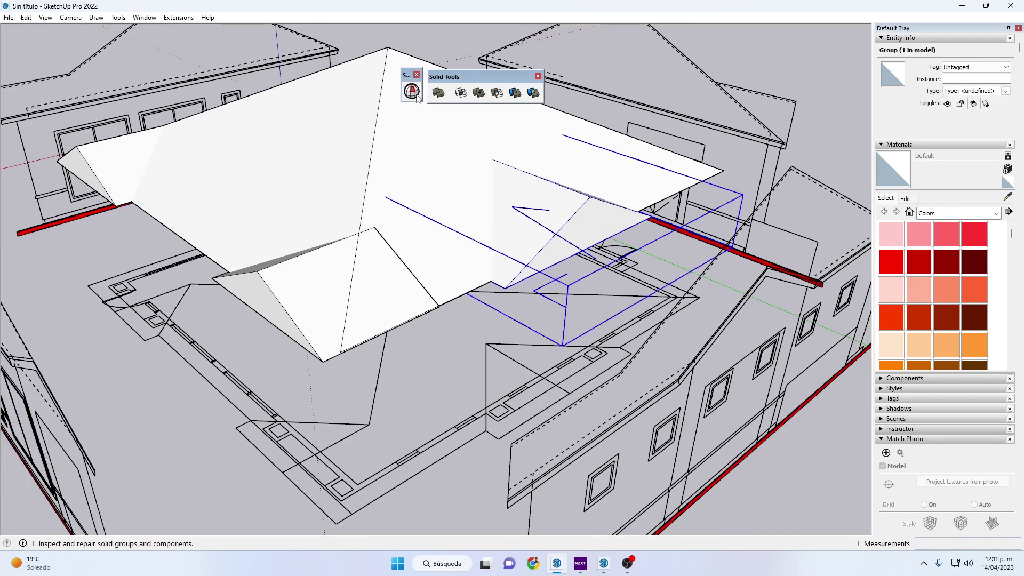
left_click(412, 91)
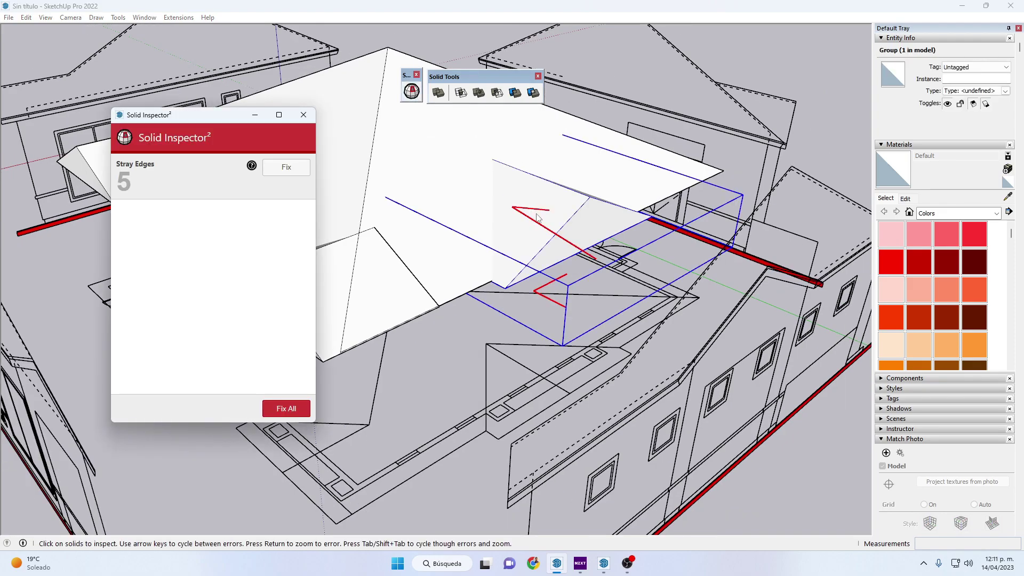
middle_click_drag(537, 218, 515, 294)
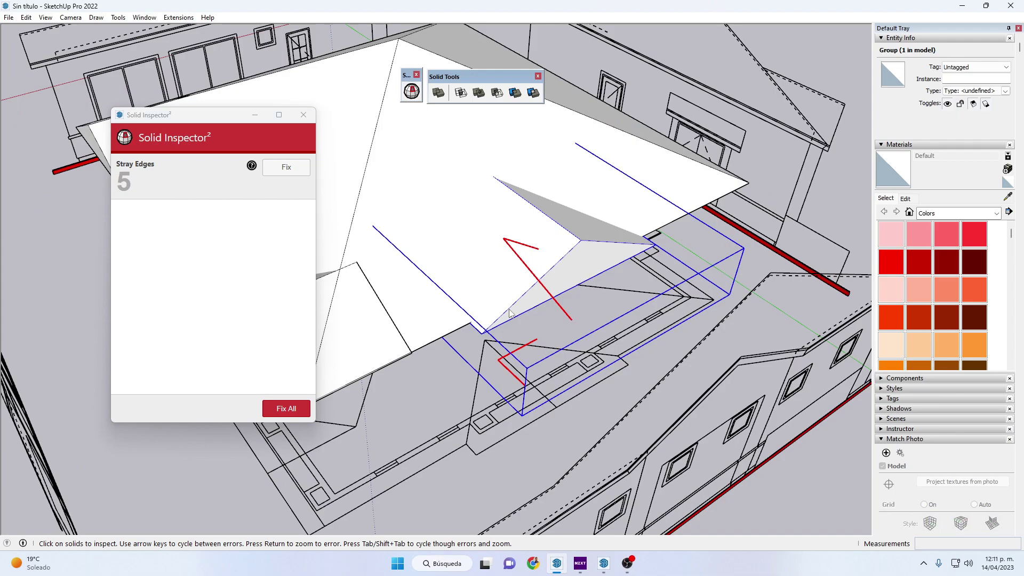
left_click(282, 409)
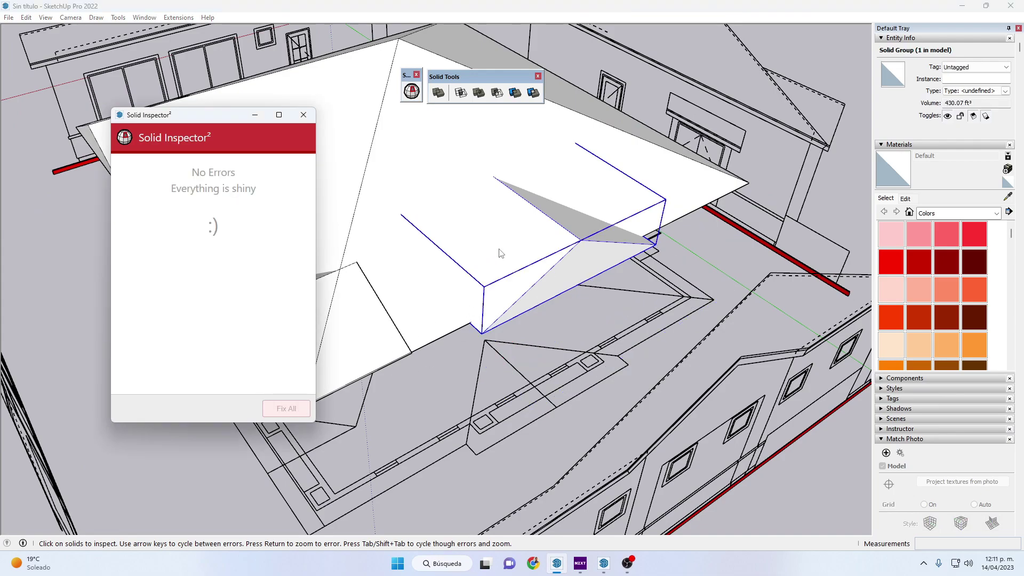
mouse_move(500, 253)
middle_mouse_down()
mouse_move(528, 238)
mouse_move(486, 229)
middle_mouse_up()
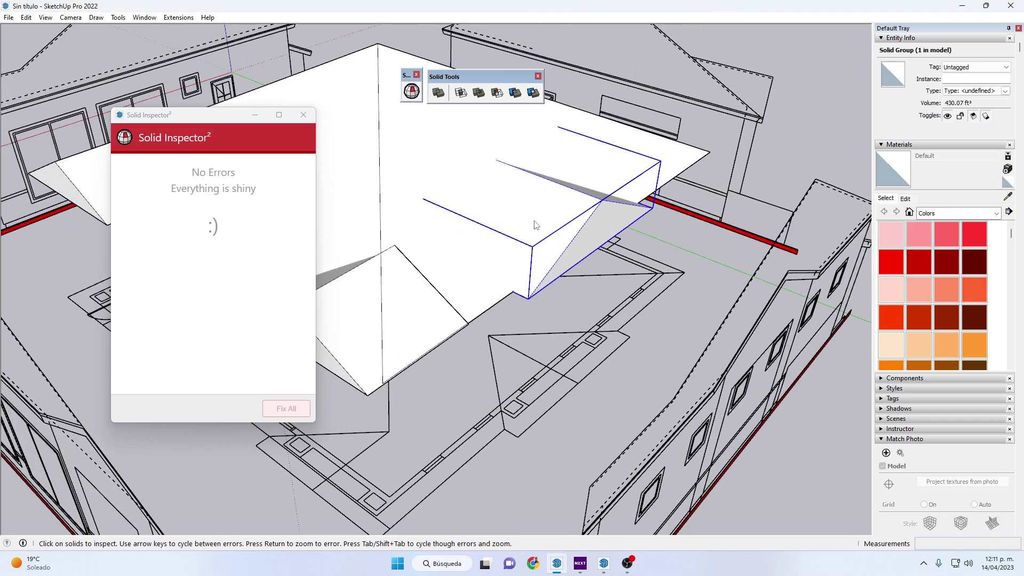
Step: Close Solid Inspector² and orbit to view the whole roof and house
key("space")
scroll(555, 232, "up", 1)
scroll(562, 237, "down", 2)
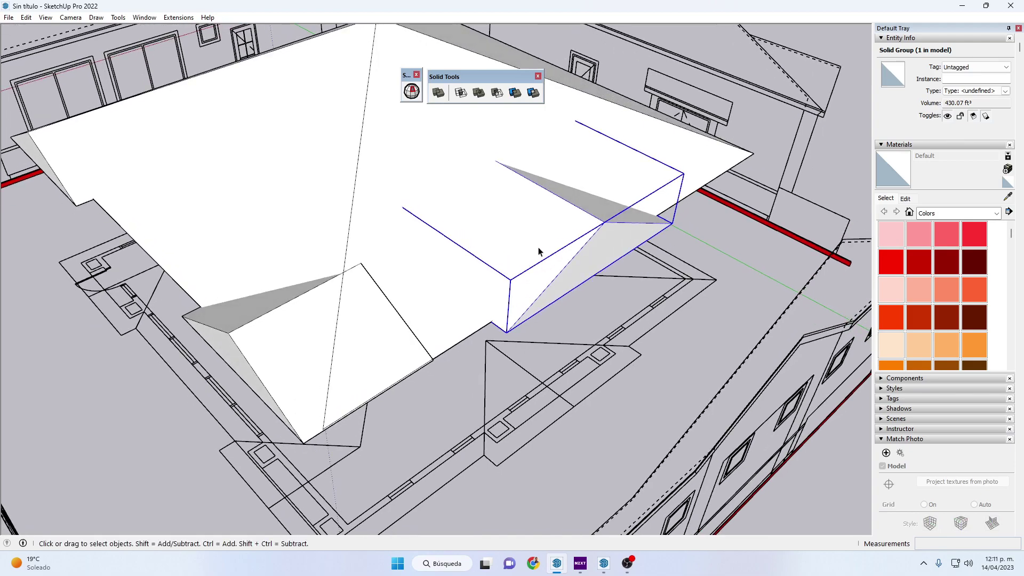
scroll(539, 252, "down", 3)
mouse_move(482, 238)
middle_mouse_down()
mouse_move(561, 308)
mouse_move(617, 263)
mouse_move(462, 170)
middle_mouse_up()
Step: Merge the hip roof and small box solids with Outer Shell into one 7005.27 ft³ solid
left_click(439, 94)
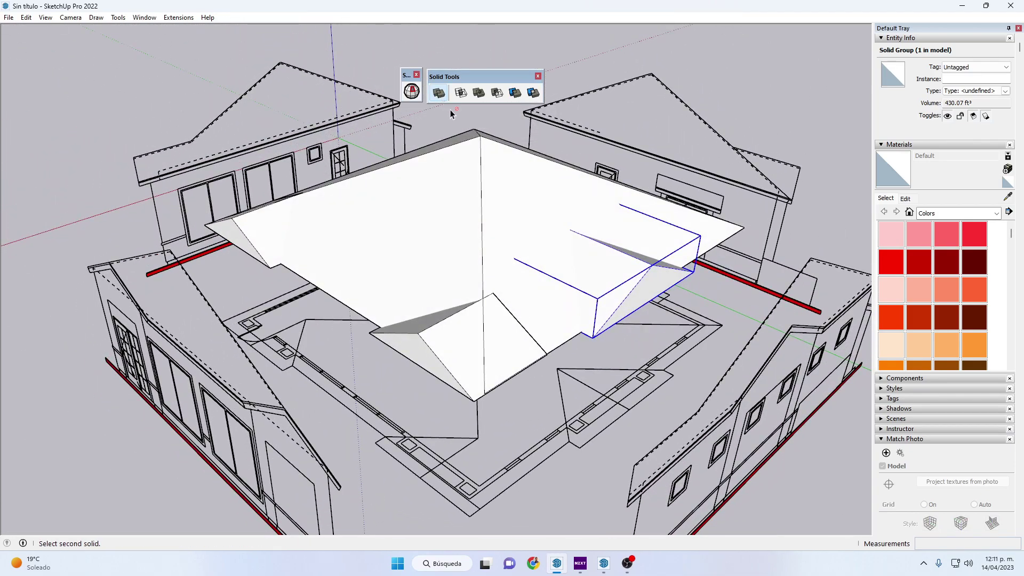
scroll(622, 291, "up", 1)
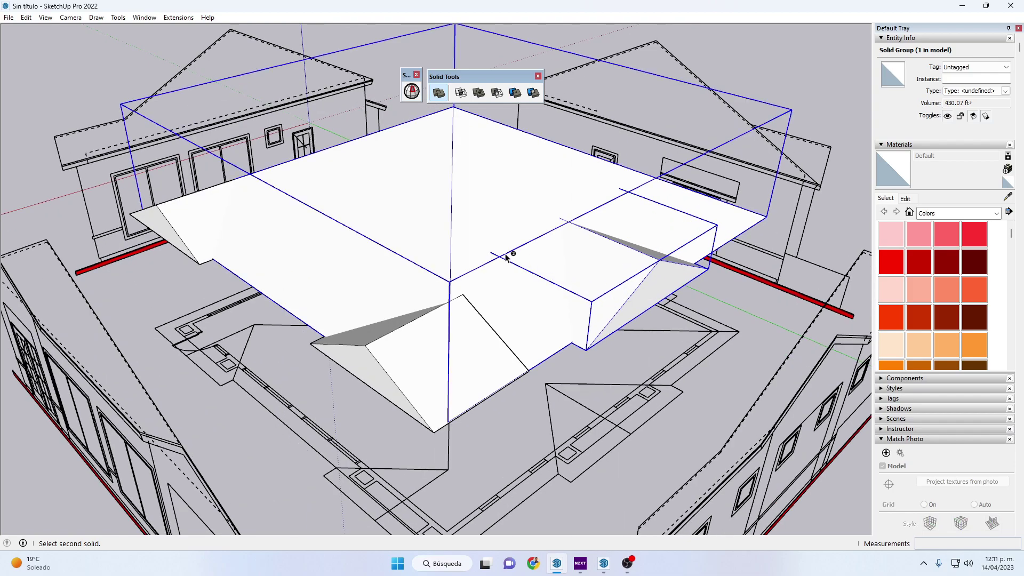
scroll(551, 288, "up", 1)
scroll(491, 308, "down", 1)
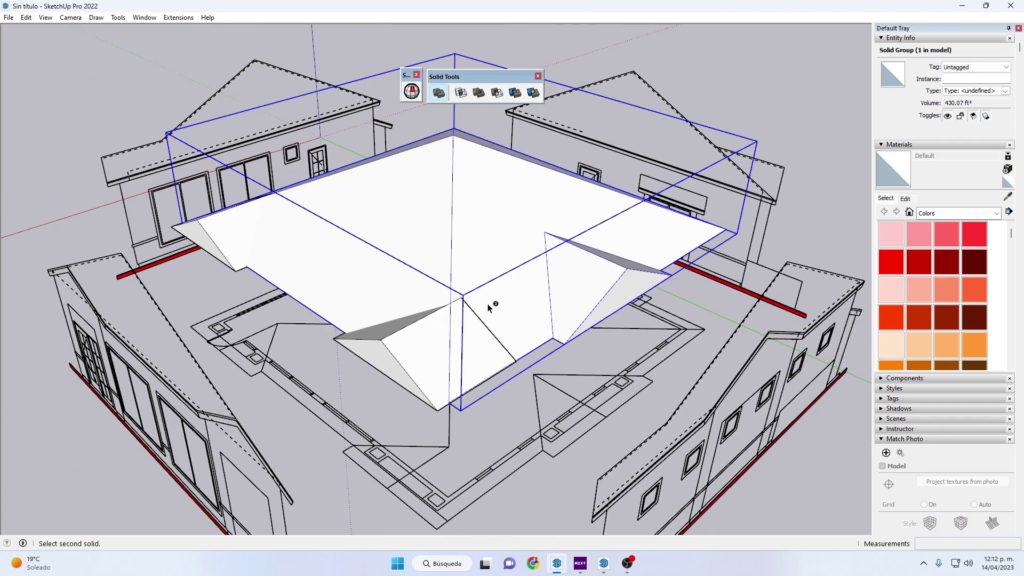
left_click(408, 340)
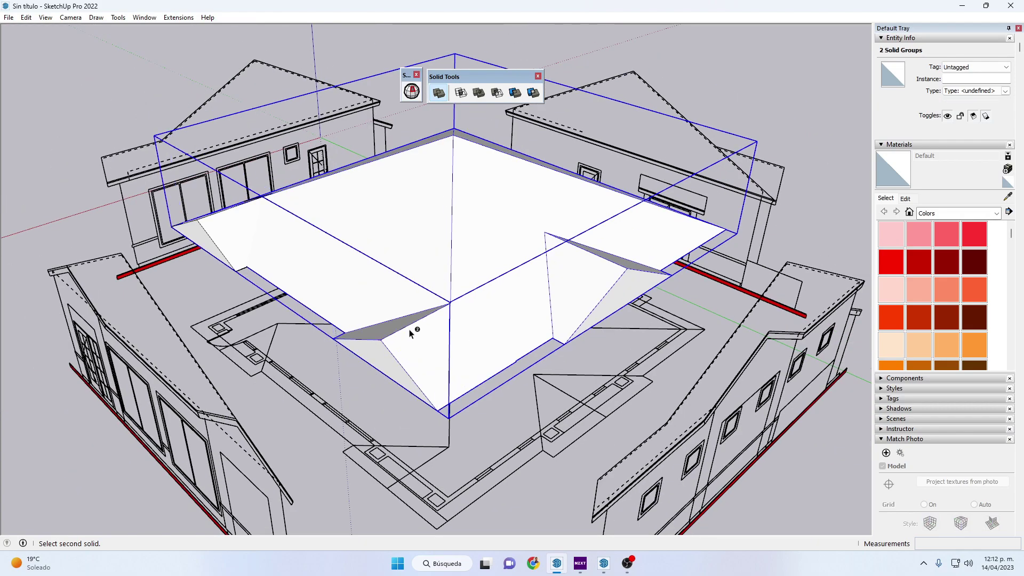
middle_click_drag(344, 277, 320, 302)
left_click(254, 308)
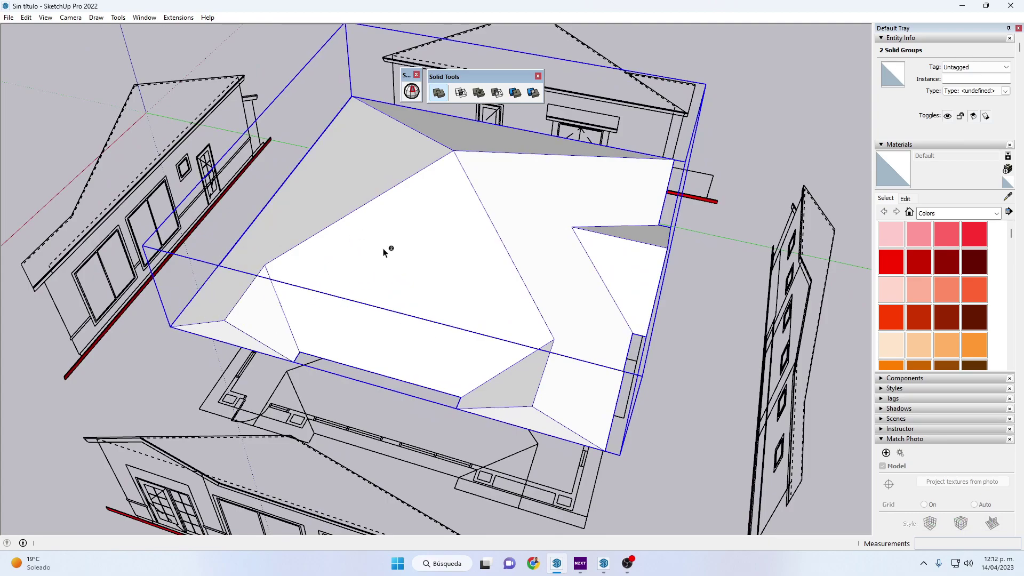
scroll(384, 252, "down", 2)
scroll(401, 240, "up", 1)
key("space")
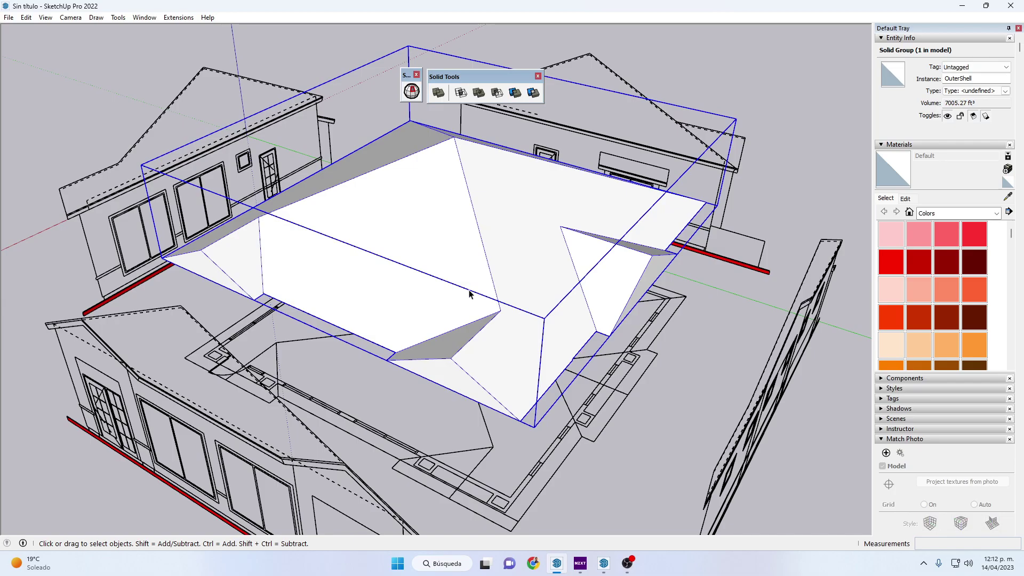
scroll(512, 277, "up", 2)
scroll(565, 245, "down", 3)
mouse_move(569, 235)
middle_mouse_down()
mouse_move(359, 297)
mouse_move(377, 403)
mouse_move(450, 256)
mouse_move(514, 244)
middle_mouse_up()
Step: Inside the merged roof solid, select its six upper roof faces
double_click(585, 272)
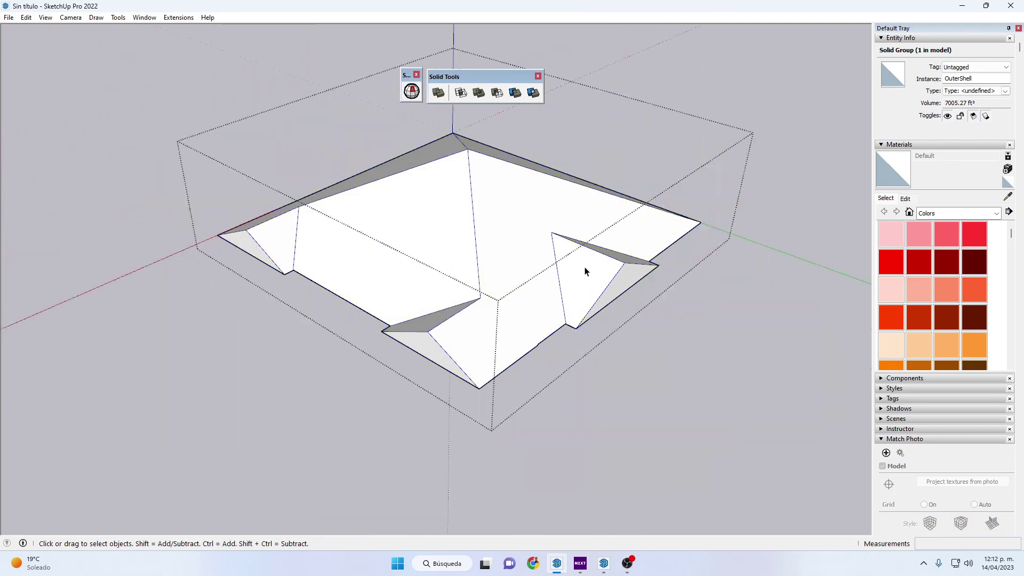
triple_click(585, 271)
key("Escape")
left_click(536, 304)
mouse_move(536, 304)
middle_mouse_down()
mouse_move(577, 274)
mouse_move(606, 291)
middle_mouse_up()
left_click(606, 290, "ctrl")
left_click(442, 257, "ctrl")
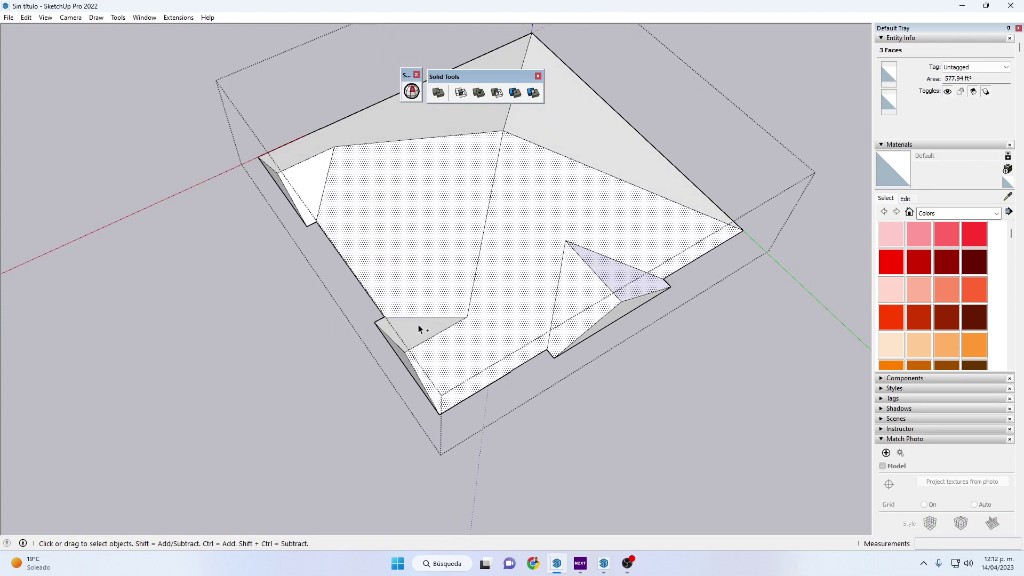
left_click(552, 143, "ctrl")
left_click(466, 120, "ctrl")
left_click(318, 177, "ctrl")
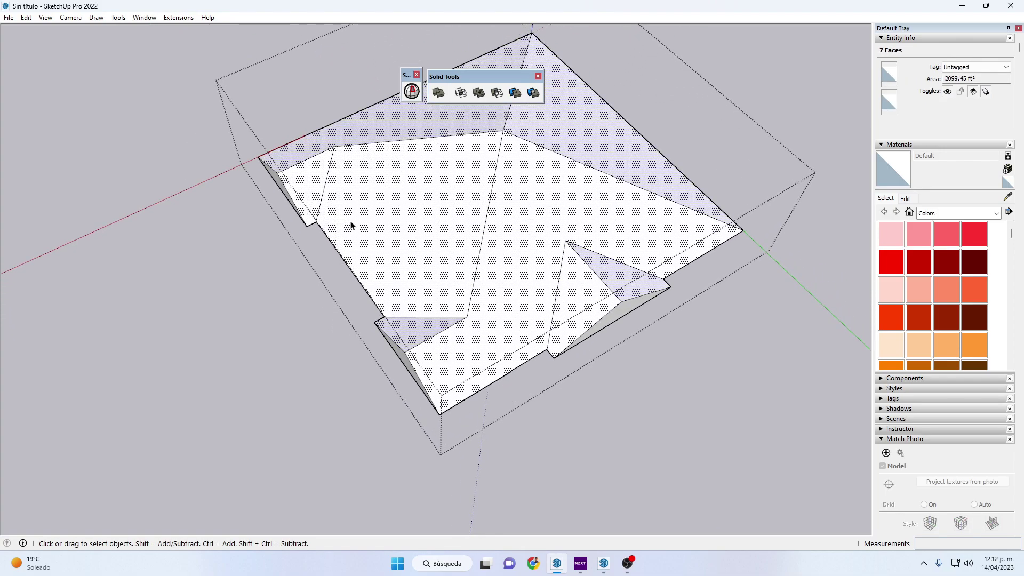
Step: Group the selected upper faces and move the group out of the roof solid, in place
key("ctrl+g")
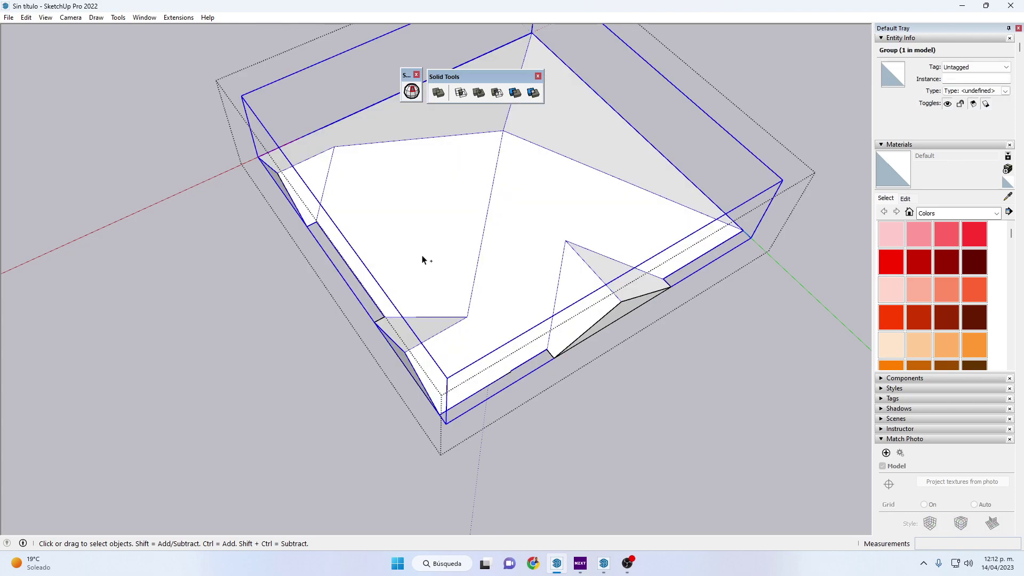
scroll(423, 260, "down", 5)
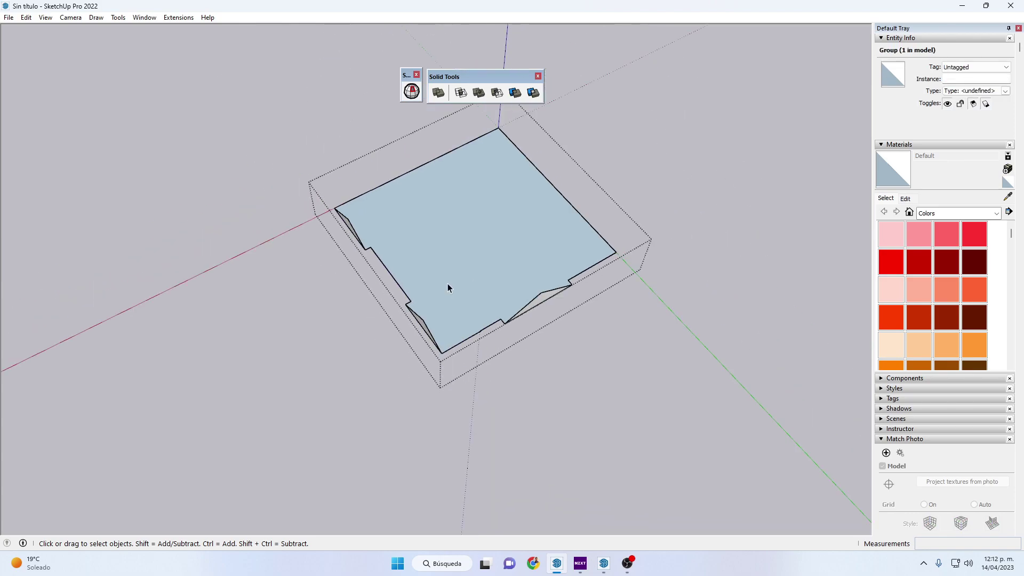
left_click(566, 329)
key("Delete")
key("ctrl+z")
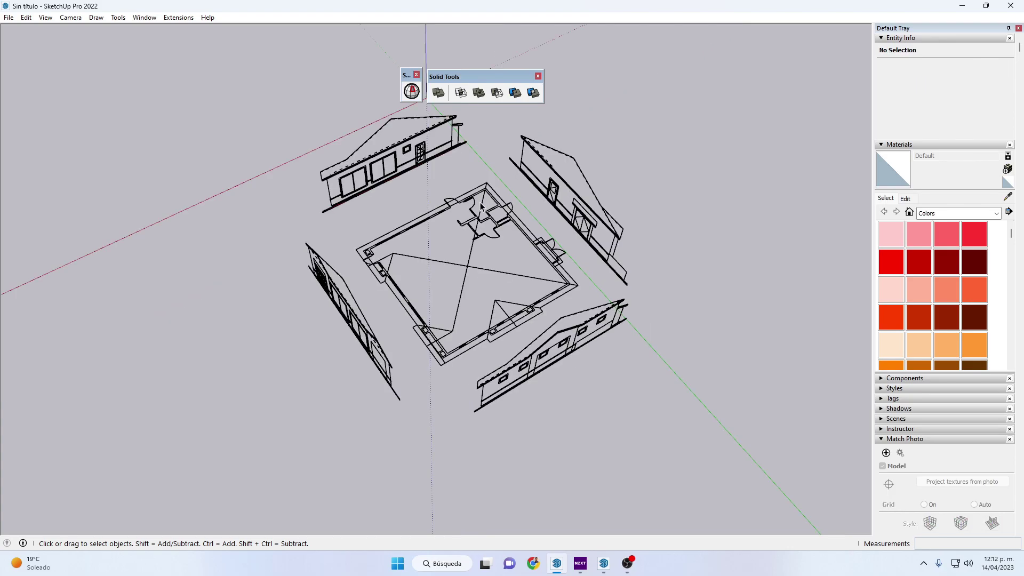
key("ctrl+z")
mouse_move(481, 214)
middle_mouse_down()
mouse_move(530, 247)
mouse_move(685, 183)
mouse_move(622, 169)
middle_mouse_up()
scroll(493, 219, "up", 3)
scroll(587, 206, "down", 3)
mouse_move(578, 204)
middle_mouse_down()
mouse_move(509, 259)
mouse_move(658, 282)
middle_mouse_up()
left_click(603, 563)
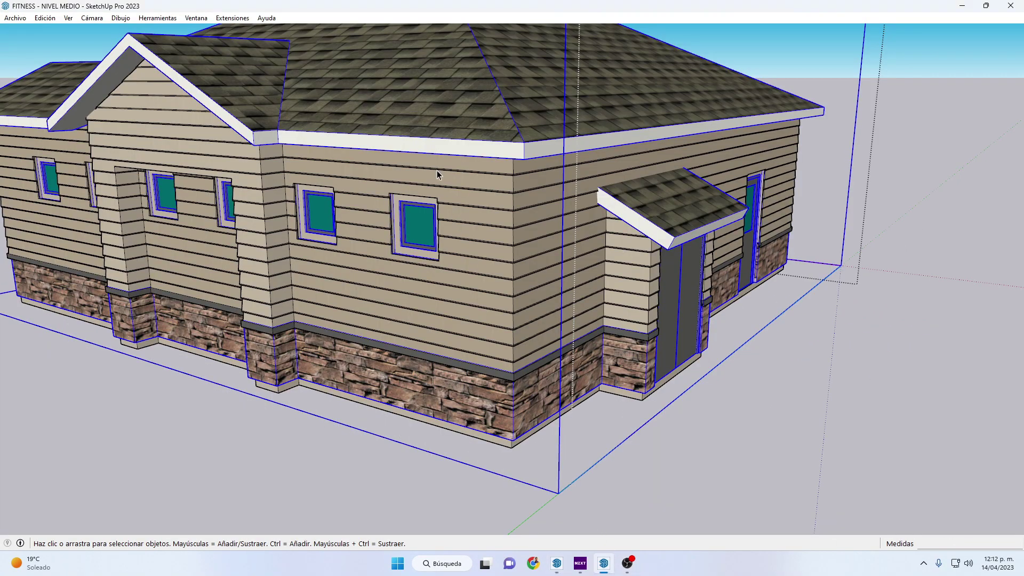
mouse_move(437, 170)
middle_mouse_down()
mouse_move(556, 199)
mouse_move(548, 231)
middle_mouse_up()
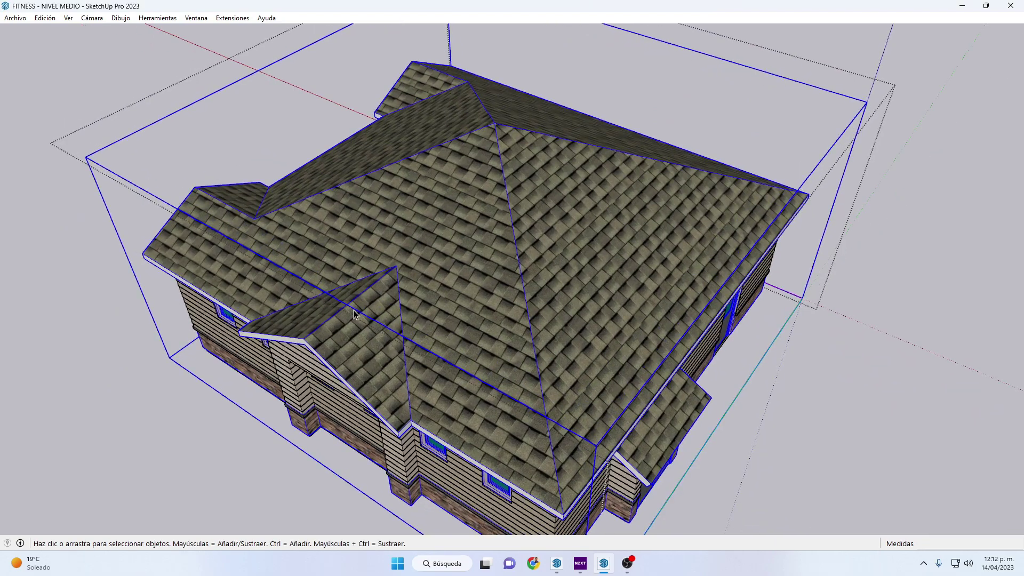
middle_click_drag(354, 314, 704, 265)
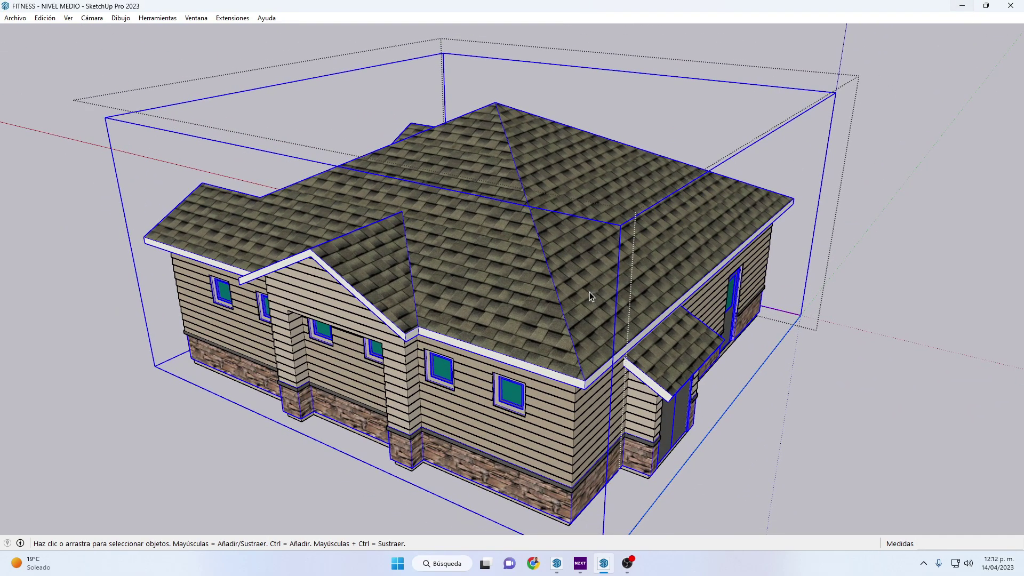
scroll(589, 292, "up", 3)
scroll(567, 414, "up", 3)
scroll(567, 413, "up", 2)
key("t")
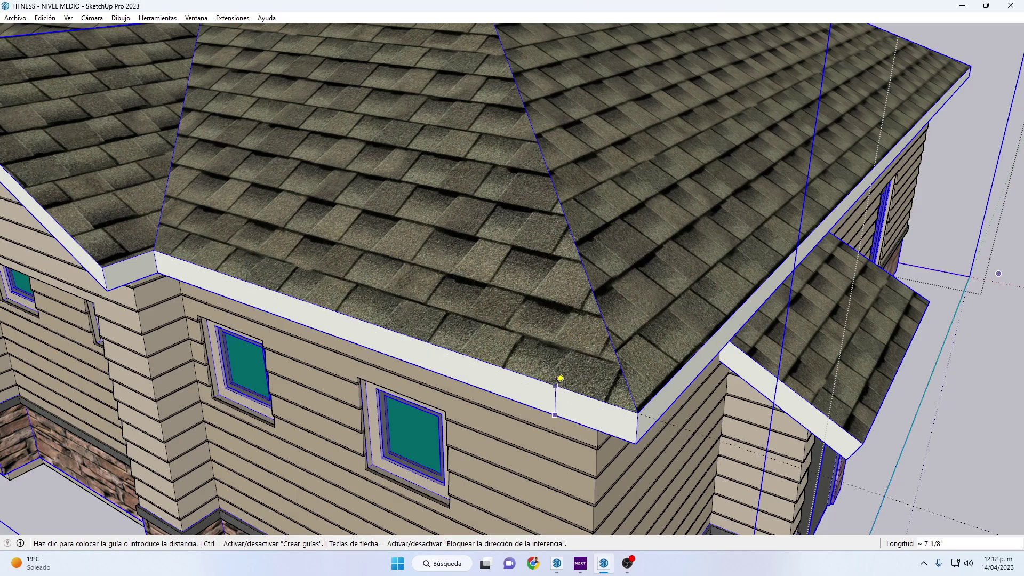
key("space")
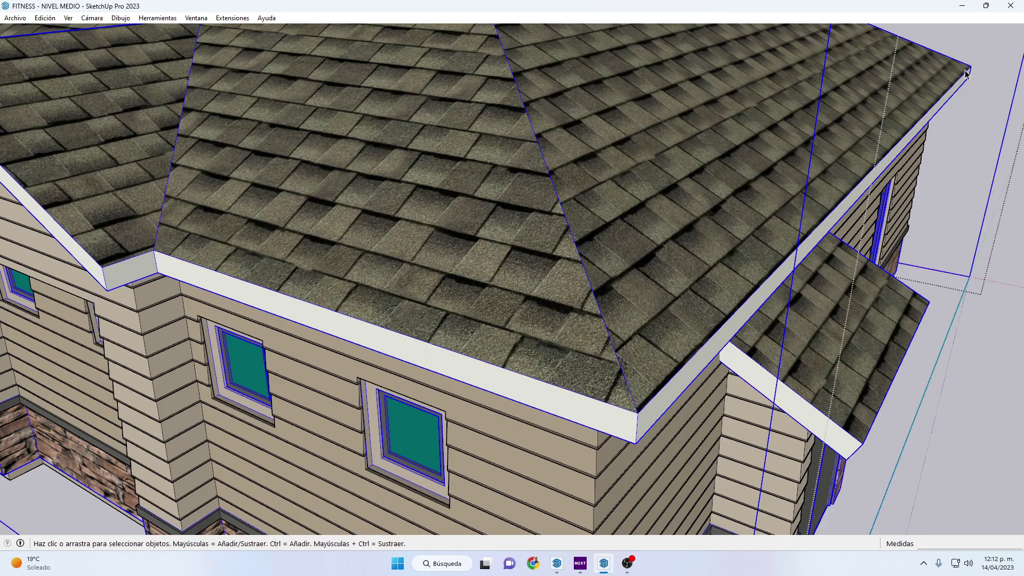
left_click(957, 7)
Step: Enter the roof face group and select all of its geometry
middle_click_drag(504, 272, 446, 315)
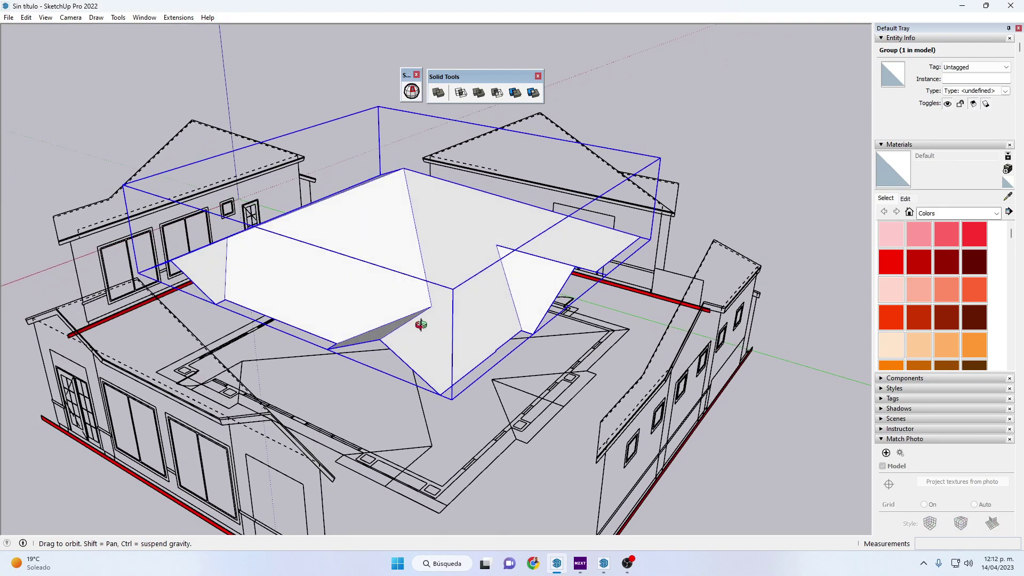
double_click(446, 315)
triple_click(447, 309)
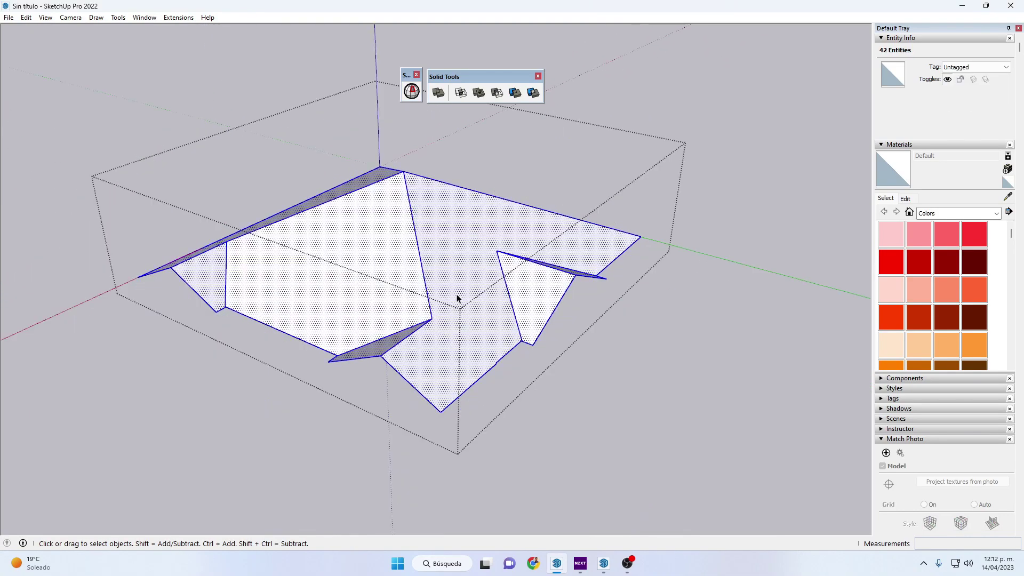
Step: Turn on the Fredo6_JointPushPull toolbar in the Toolbars list
left_click(47, 18)
left_click(80, 30)
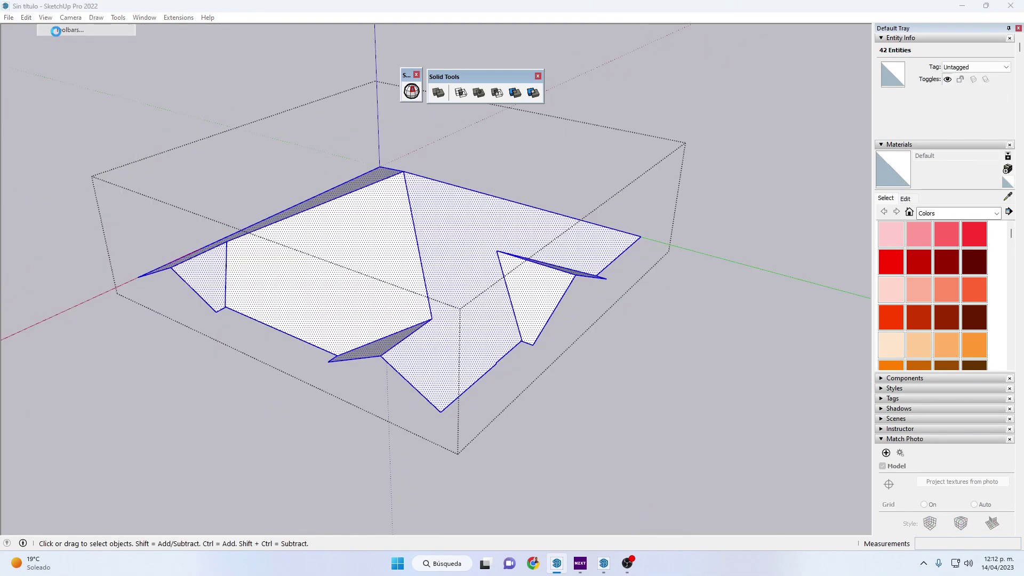
left_click_drag(528, 265, 526, 278)
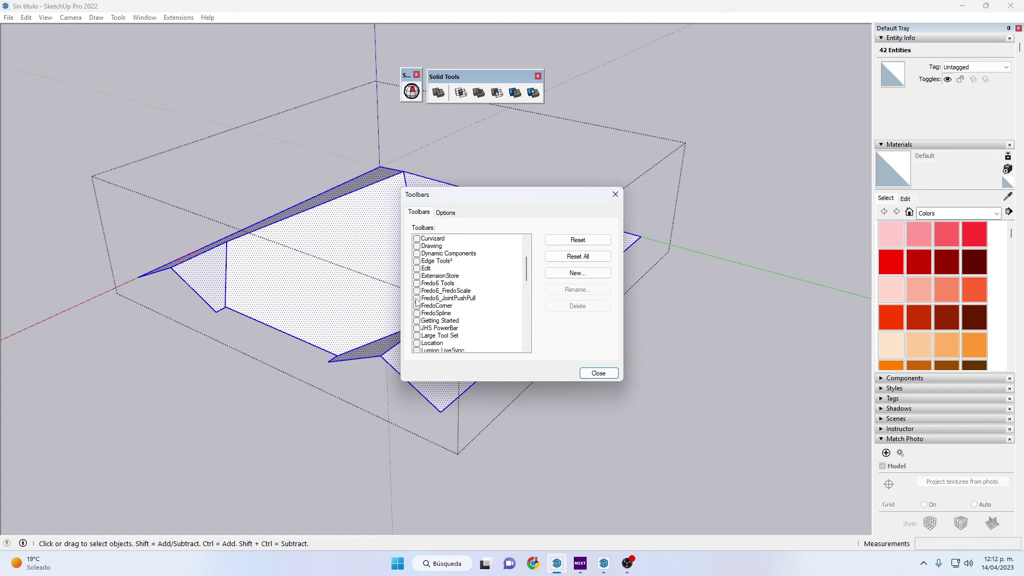
left_click(417, 299)
left_click(582, 372)
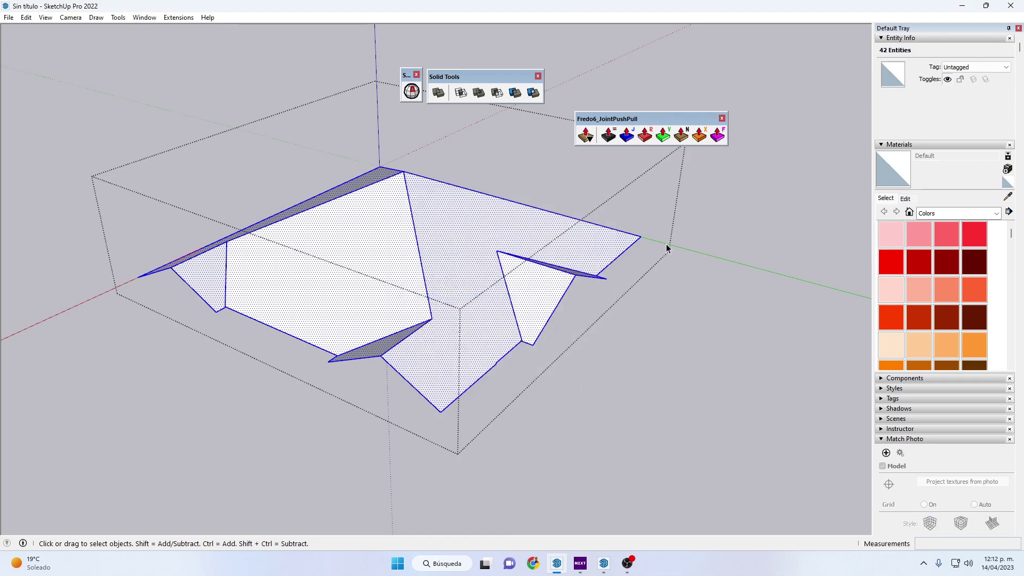
Step: Try a JointPushPull Vector thickening on the roof faces, then cancel the preview
left_click_drag(653, 120, 658, 109)
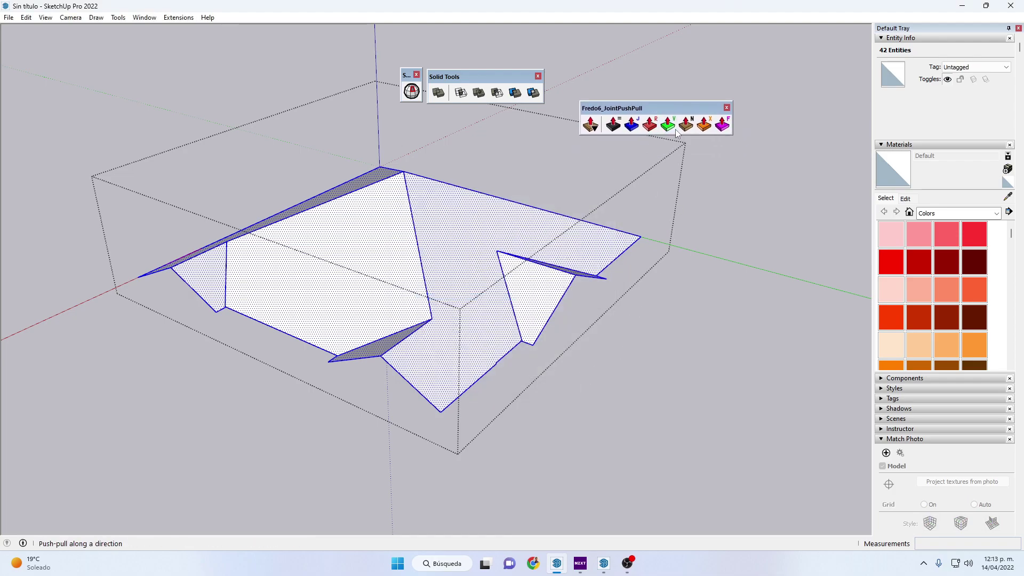
left_click(669, 126)
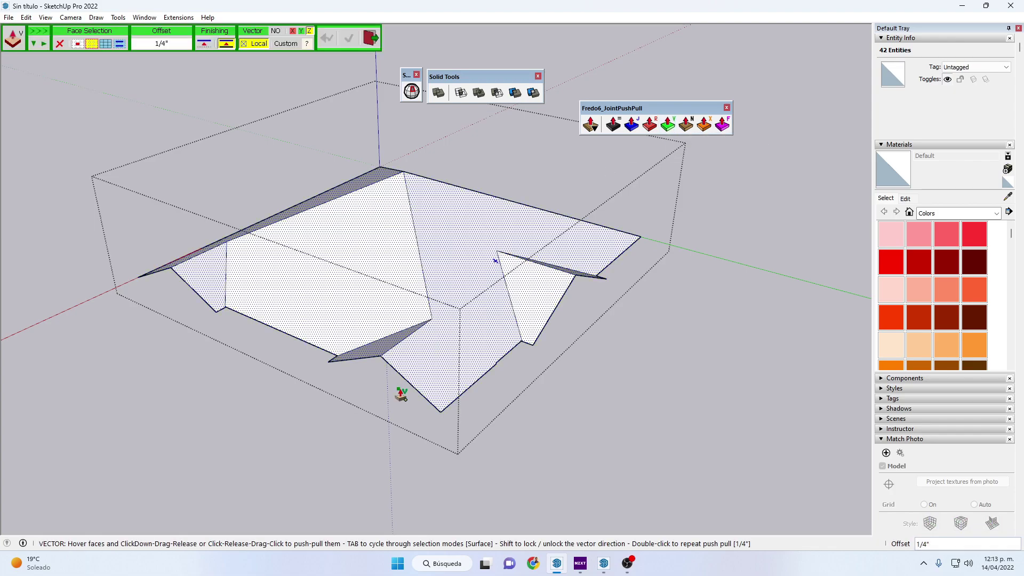
scroll(408, 382, "up", 2)
left_click(406, 362)
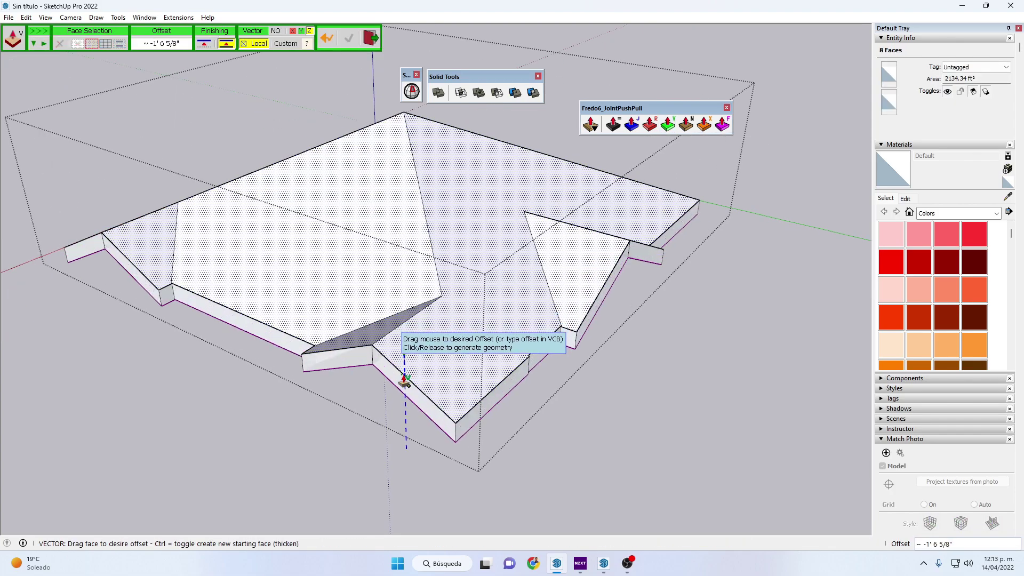
middle_click_drag(400, 378, 393, 286)
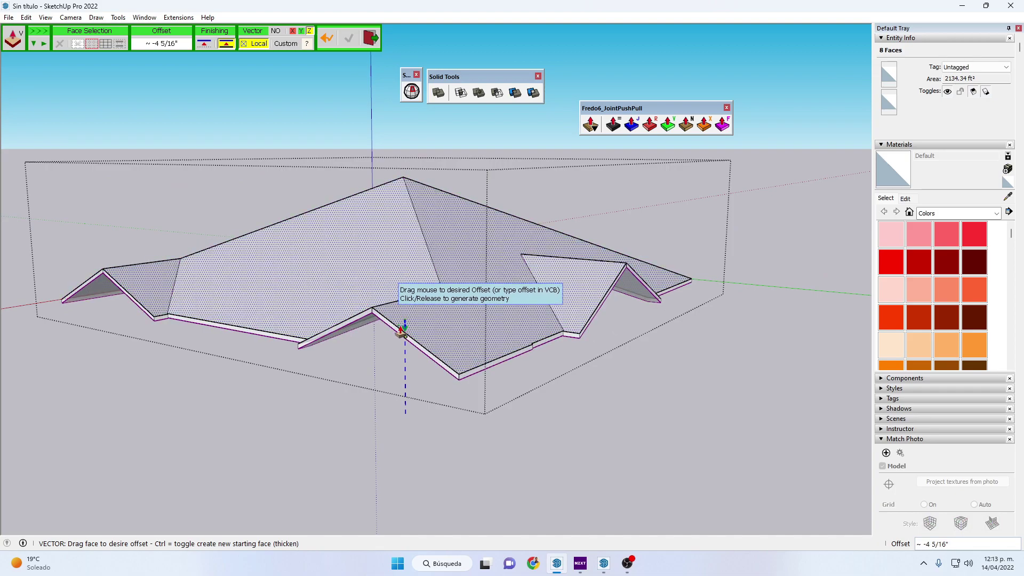
key("space")
Step: Select the whole roof surface and Vector push-pull it downward into a 6" slab
triple_click(427, 313)
scroll(635, 189, "down", 1)
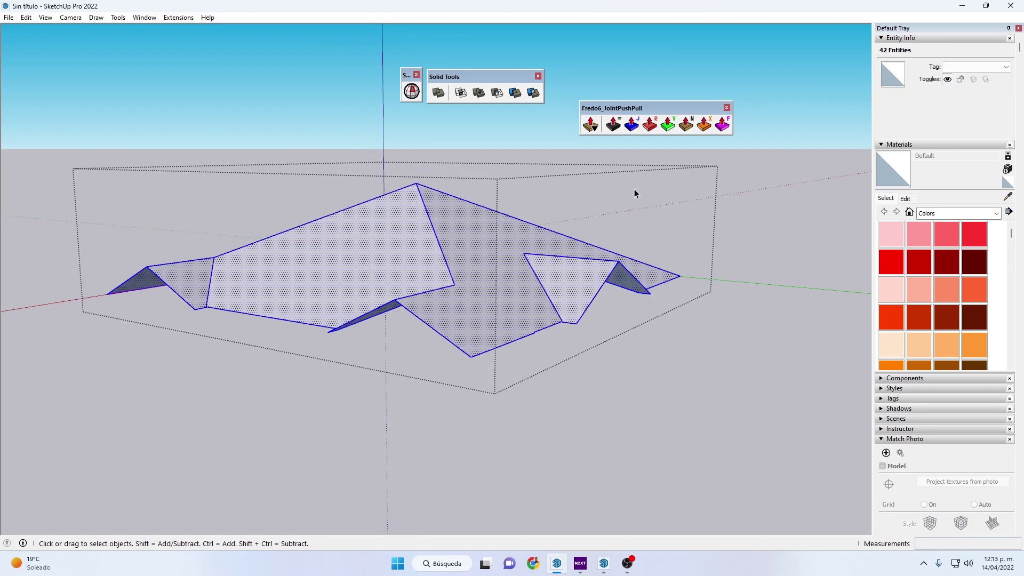
left_click(667, 125)
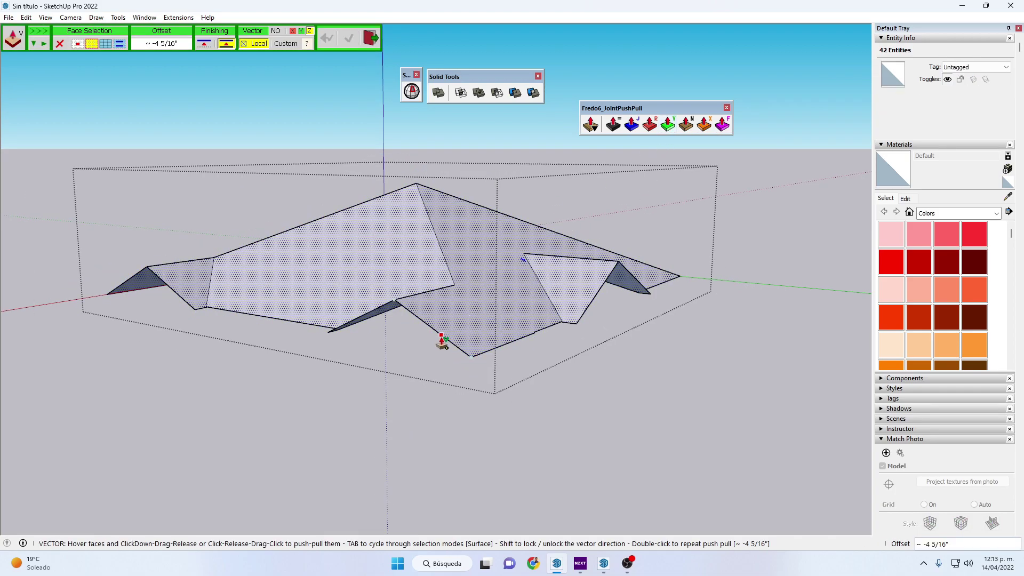
scroll(440, 334, "up", 3)
left_click(435, 321)
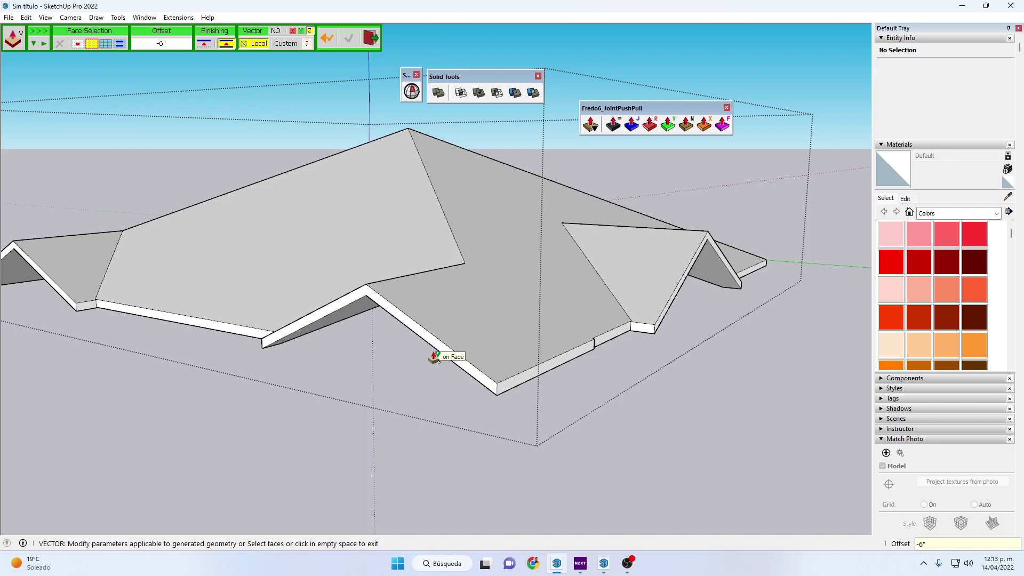
left_click(434, 359)
key("space")
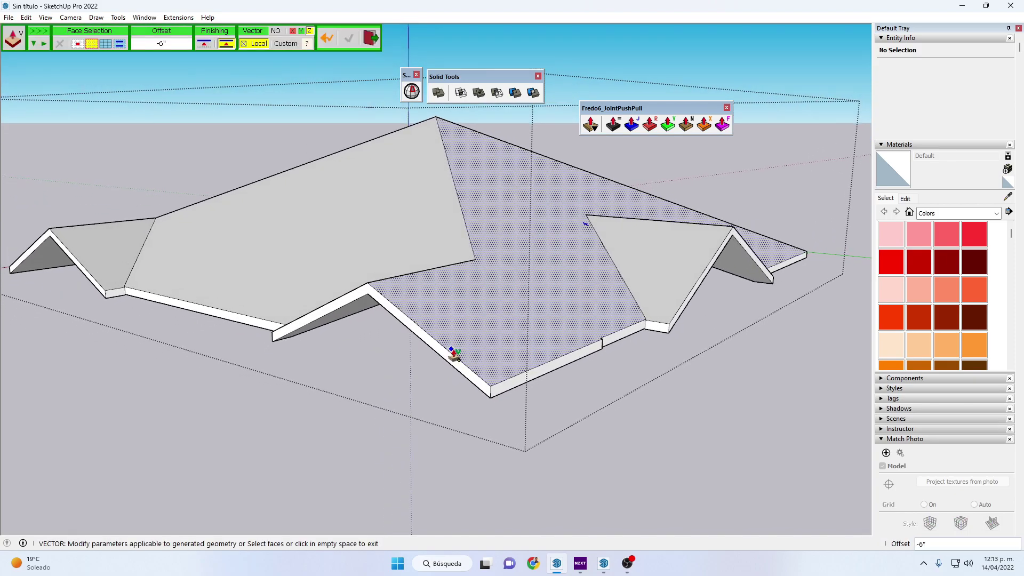
middle_click_drag(443, 352, 467, 341)
key("Escape")
Step: Inside the roof slab, draw a line from the notch corner to the slab's far corner
scroll(563, 357, "up", 3)
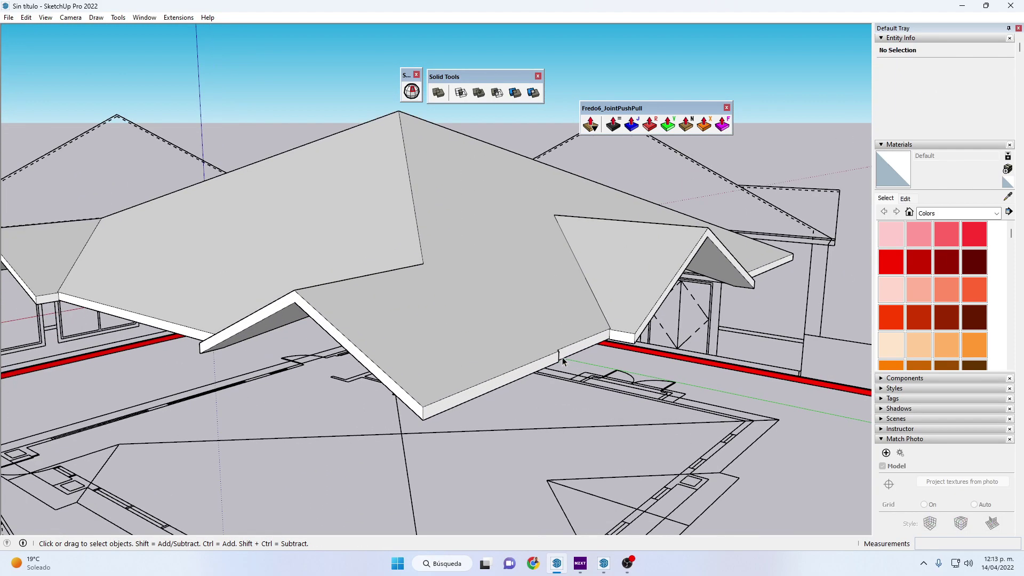
scroll(562, 357, "up", 4)
scroll(693, 331, "up", 3)
mouse_move(712, 318)
middle_mouse_down()
mouse_move(763, 328)
mouse_move(526, 331)
middle_mouse_up()
triple_click(533, 349)
scroll(480, 348, "up", 1)
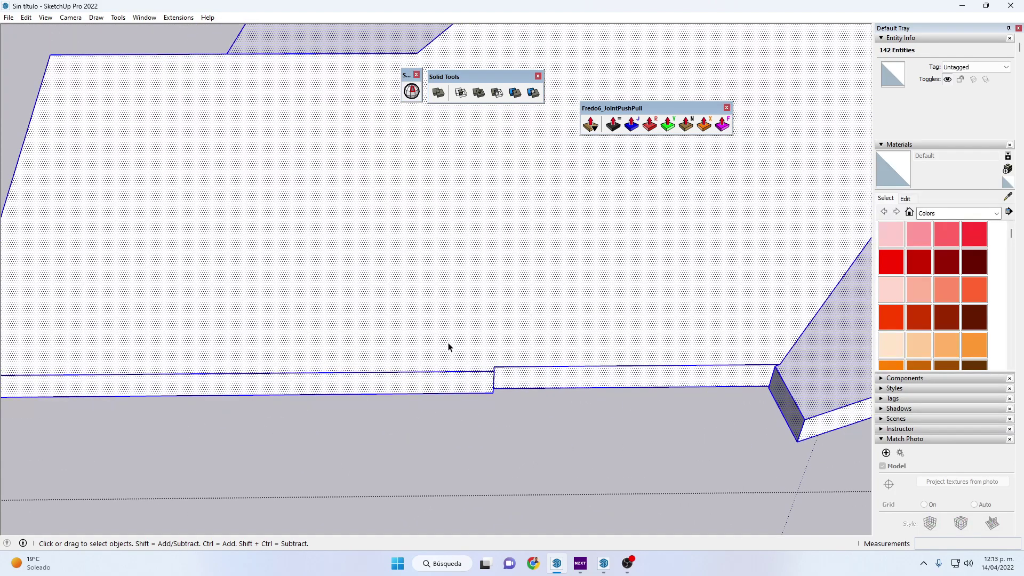
scroll(448, 347, "up", 1)
middle_click_drag(443, 350, 439, 363)
key("l")
scroll(482, 374, "up", 1)
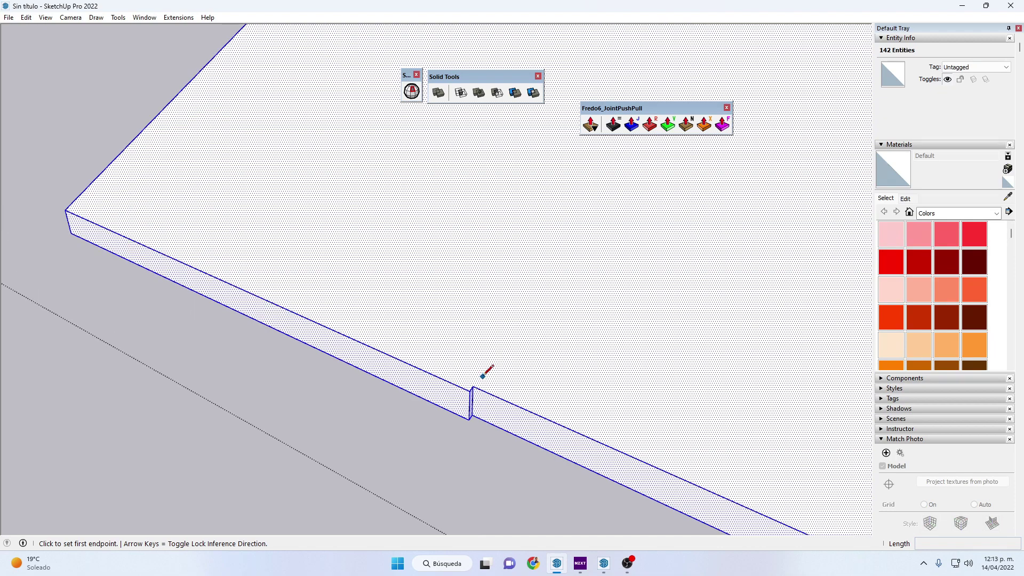
scroll(476, 379, "up", 1)
left_click(471, 387)
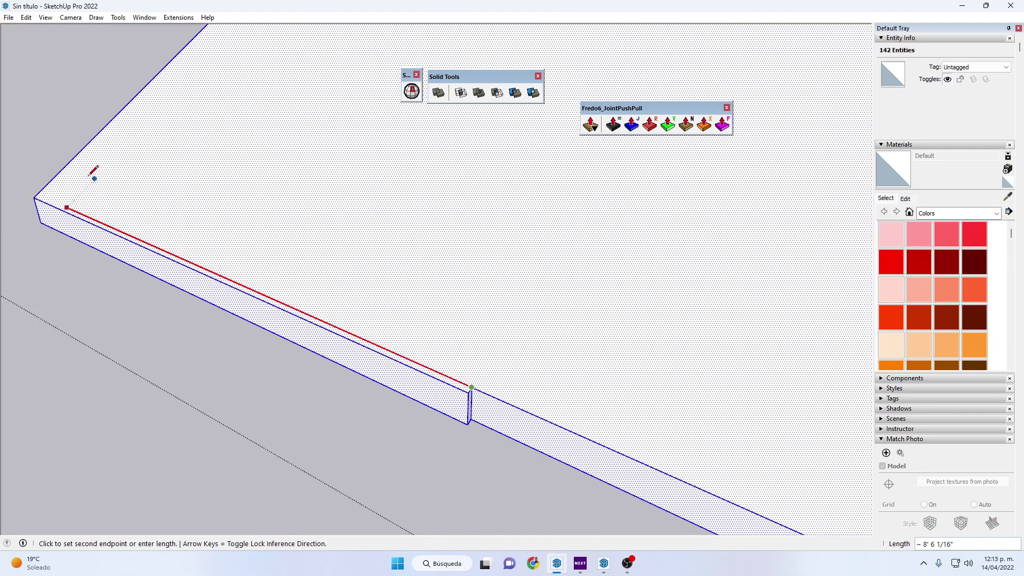
left_click(69, 161)
Step: Push/Pull the thin strip face flush with the slab edge
key("p")
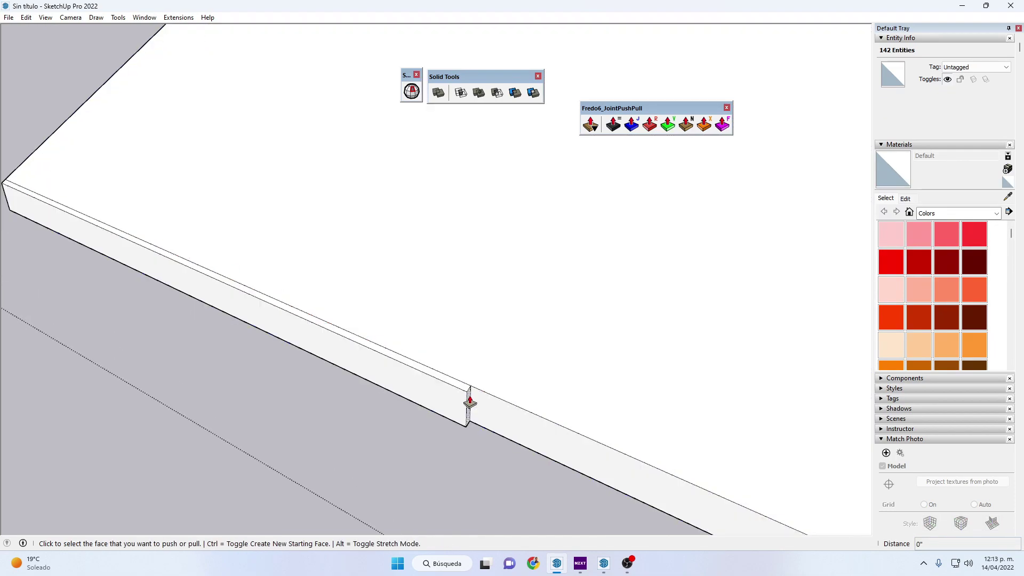
left_click(459, 397)
scroll(655, 416, "up", 1)
scroll(533, 363, "down", 3)
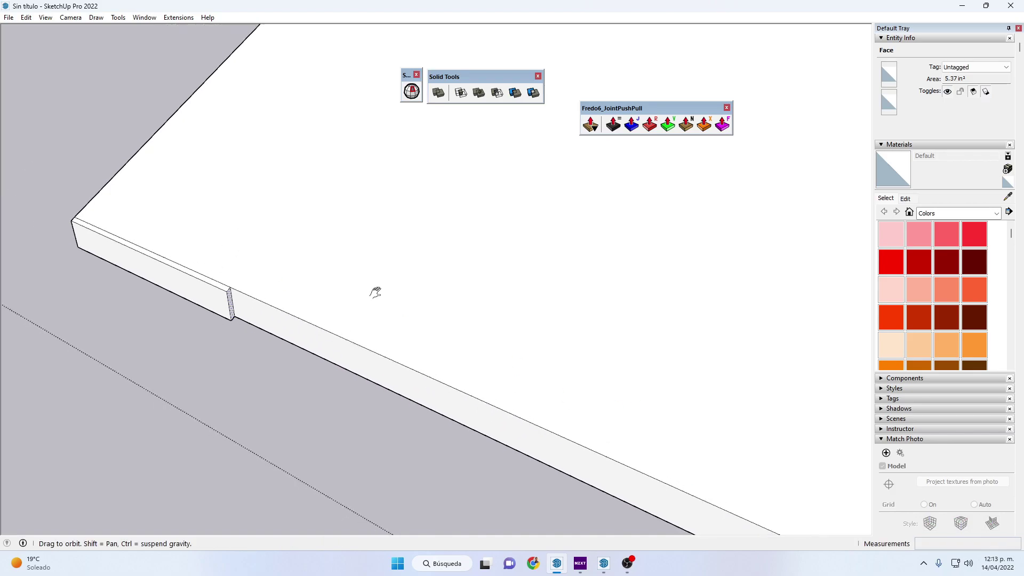
scroll(480, 315, "down", 2)
left_click(534, 307)
scroll(560, 322, "down", 2)
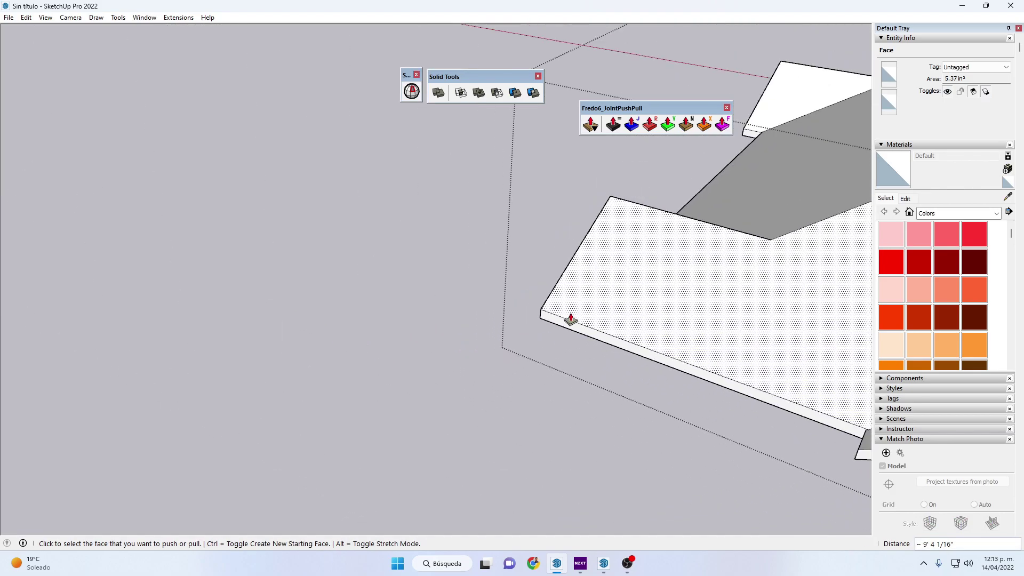
Step: Push/Pull the slab's stepped side face out flush to the corner
middle_click_drag(572, 320, 791, 297)
scroll(656, 244, "up", 2)
scroll(483, 207, "up", 2)
middle_click_drag(482, 207, 770, 308)
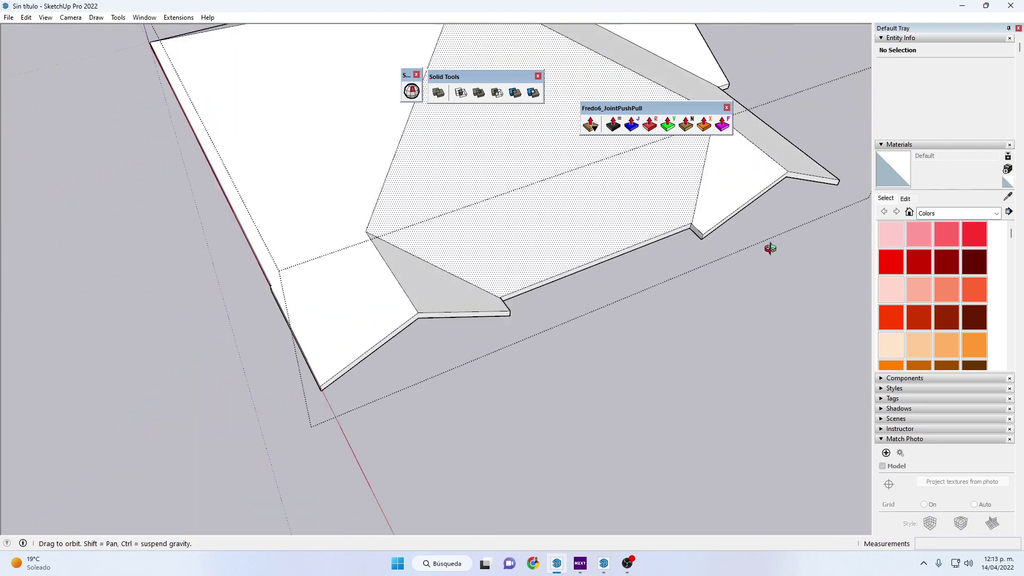
scroll(779, 274, "up", 2)
scroll(315, 432, "up", 3)
mouse_move(315, 432)
middle_mouse_down()
mouse_move(637, 366)
mouse_move(766, 361)
middle_mouse_up()
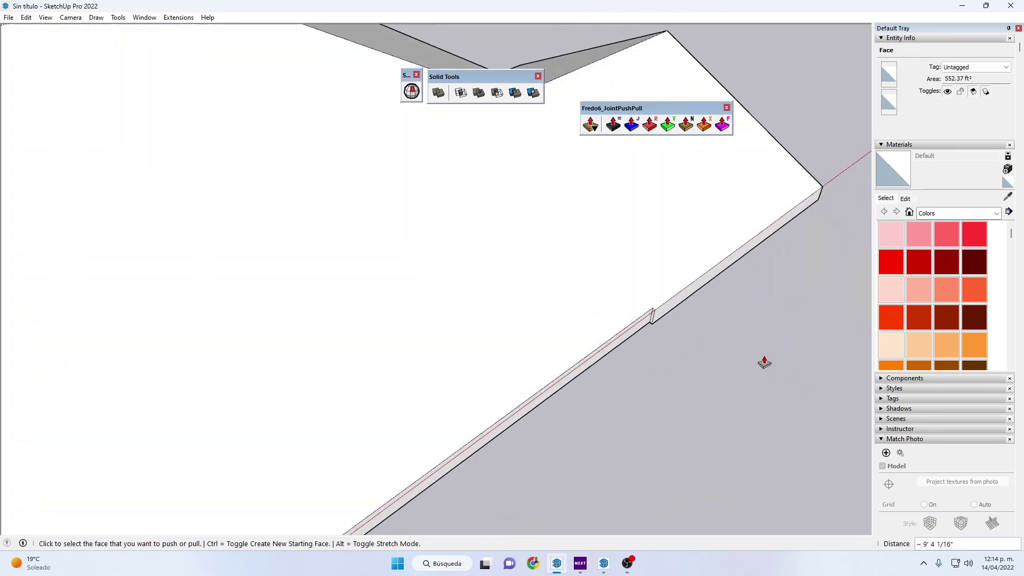
scroll(651, 315, "up", 2)
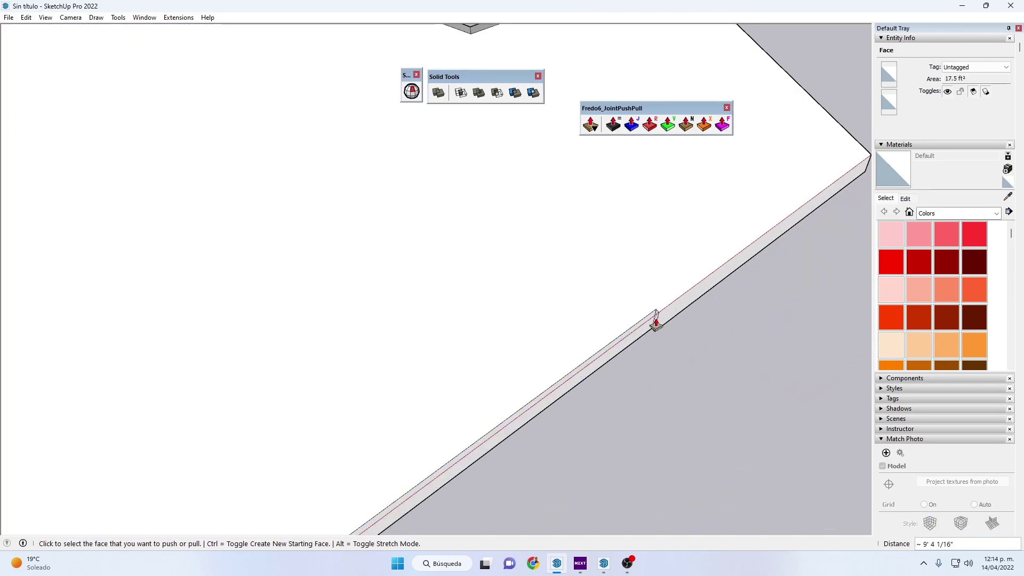
left_click(655, 320)
middle_click_drag(655, 320, 688, 263)
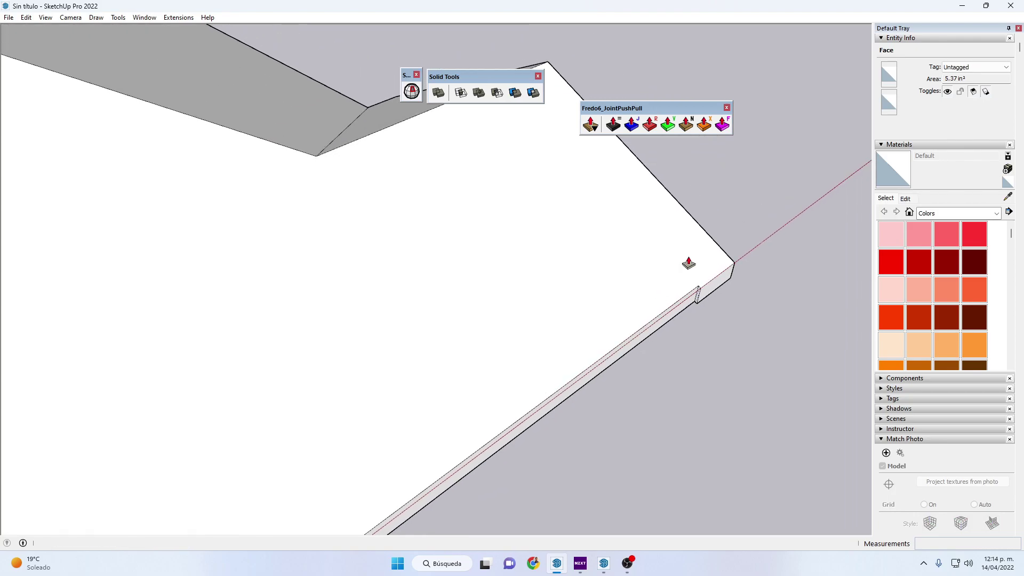
left_click(696, 227)
Step: Return to Select and zoom out to view the slab over the house
key("space")
scroll(678, 262, "down", 2)
scroll(669, 272, "down", 3)
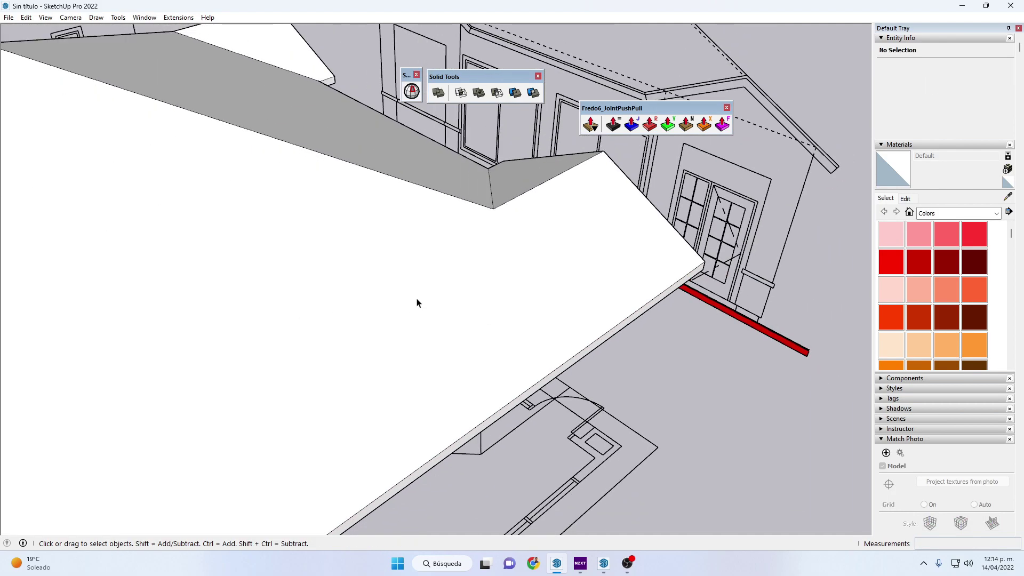
scroll(551, 276, "down", 3)
mouse_move(551, 276)
middle_mouse_down()
mouse_move(366, 299)
mouse_move(414, 338)
mouse_move(413, 417)
middle_mouse_up()
Step: Orbit around the house to inspect the roof from several sides
middle_click_drag(371, 385, 275, 393)
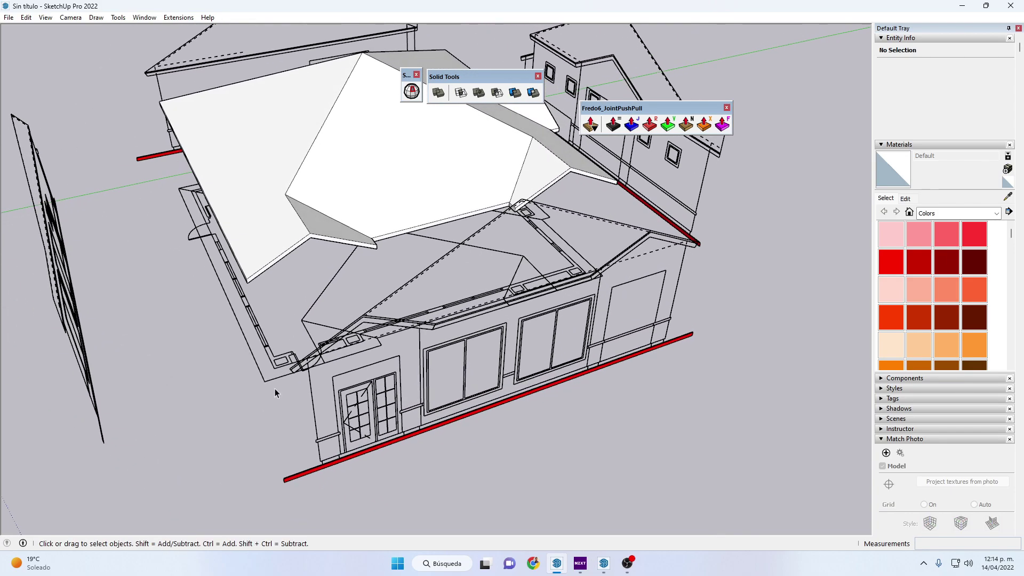
mouse_move(348, 348)
middle_mouse_down()
mouse_move(599, 336)
mouse_move(576, 365)
mouse_move(301, 371)
mouse_move(380, 341)
middle_mouse_up()
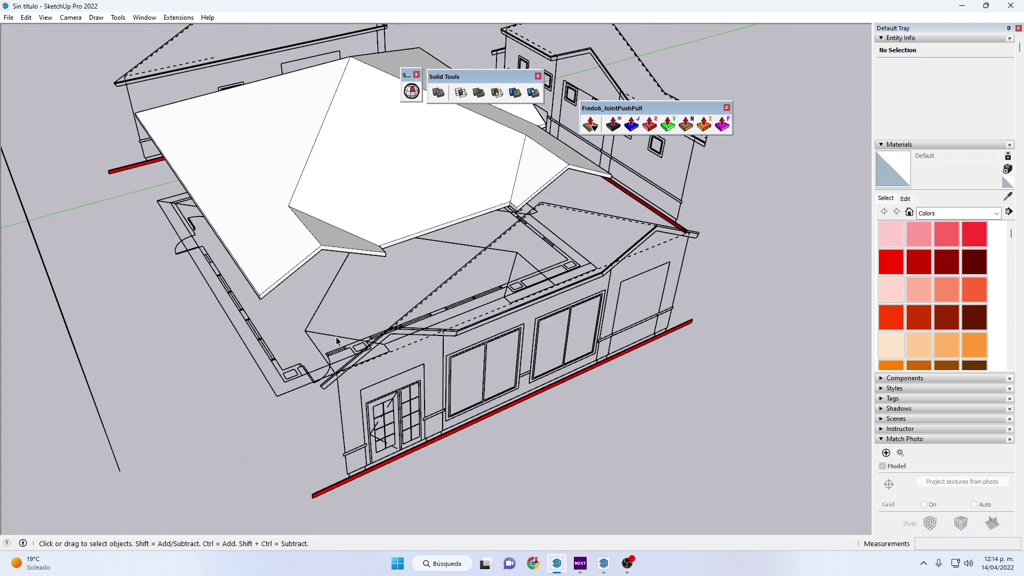
middle_click_drag(369, 381, 315, 316)
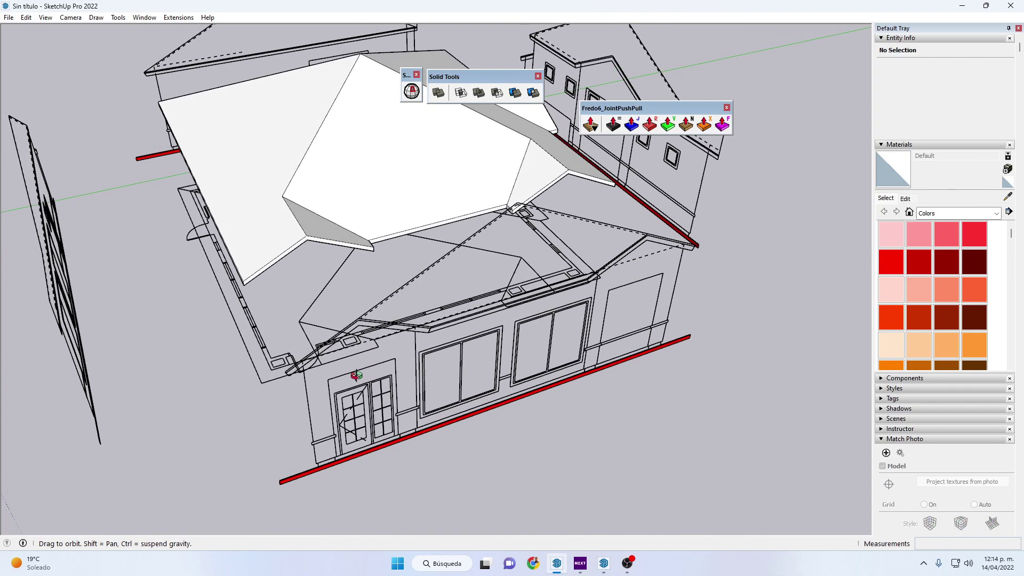
mouse_move(354, 224)
middle_mouse_down()
mouse_move(357, 263)
mouse_move(343, 201)
mouse_move(438, 195)
middle_mouse_up()
scroll(503, 212, "up", 3)
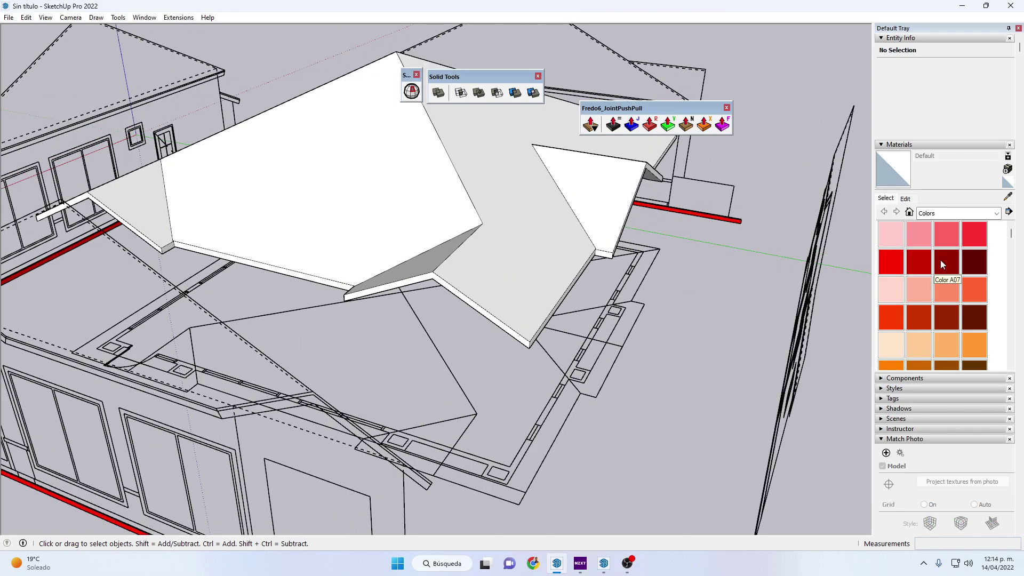
Step: Choose Color A08 and paint the top, left, right and grey roof slopes dark red
left_click(974, 261)
middle_click_drag(511, 245, 520, 220)
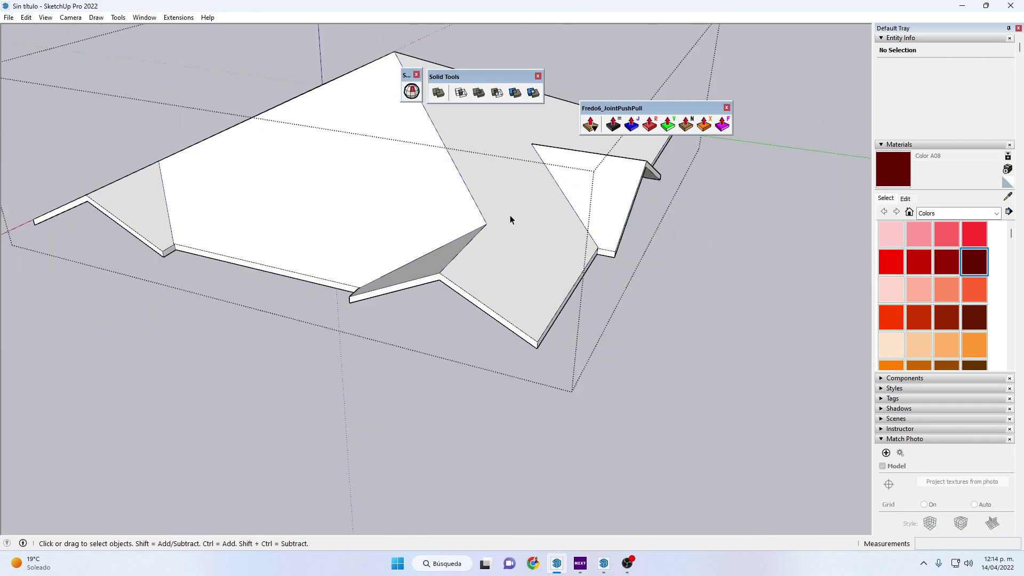
left_click(501, 206)
left_click(427, 202)
left_click(592, 190)
left_click(442, 252)
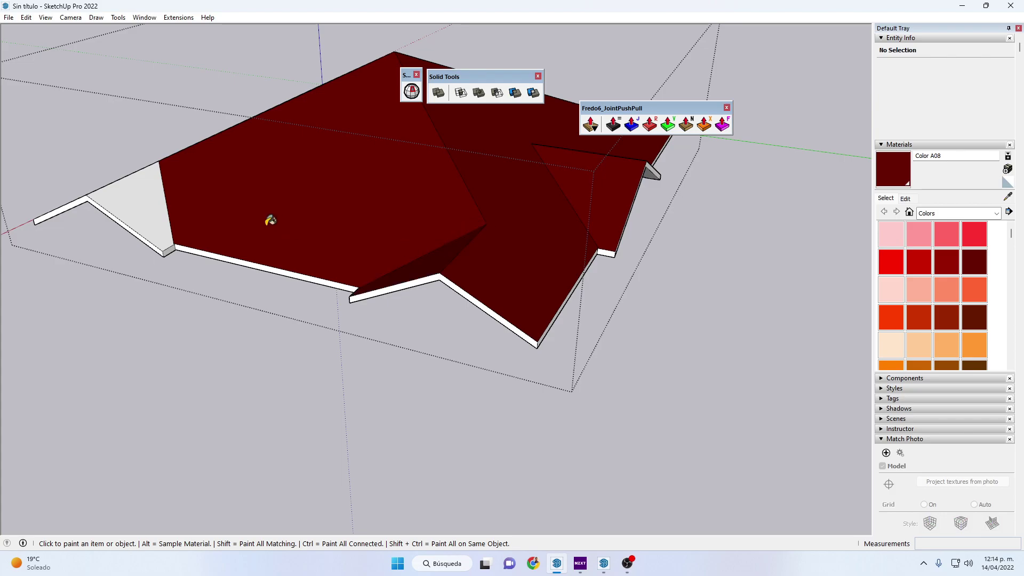
Step: Paint the remaining grey triangular and upper faces, then exit the roof group
middle_click_drag(270, 220, 344, 326)
left_click(344, 327)
left_click(334, 279)
mouse_move(828, 261)
middle_mouse_down()
mouse_move(608, 323)
mouse_move(646, 159)
middle_mouse_up()
left_click(762, 296)
key("space")
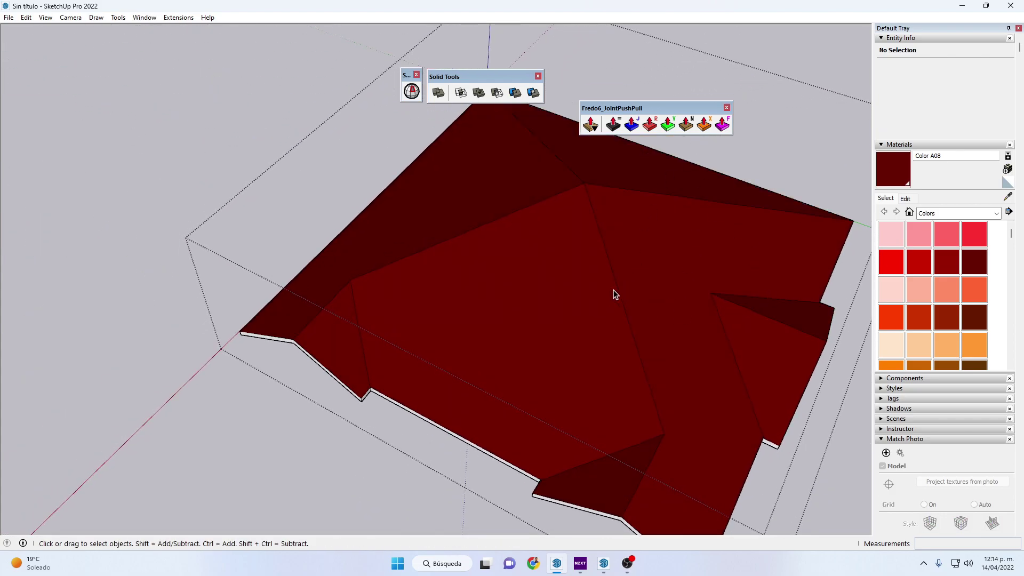
key("Escape")
Step: Orbit around the house to view the finished dark red roof
scroll(613, 293, "down", 2)
mouse_move(629, 373)
middle_mouse_down()
mouse_move(589, 293)
mouse_move(599, 274)
mouse_move(462, 274)
mouse_move(500, 328)
mouse_move(484, 304)
mouse_move(490, 288)
middle_mouse_up()
scroll(465, 277, "down", 1)
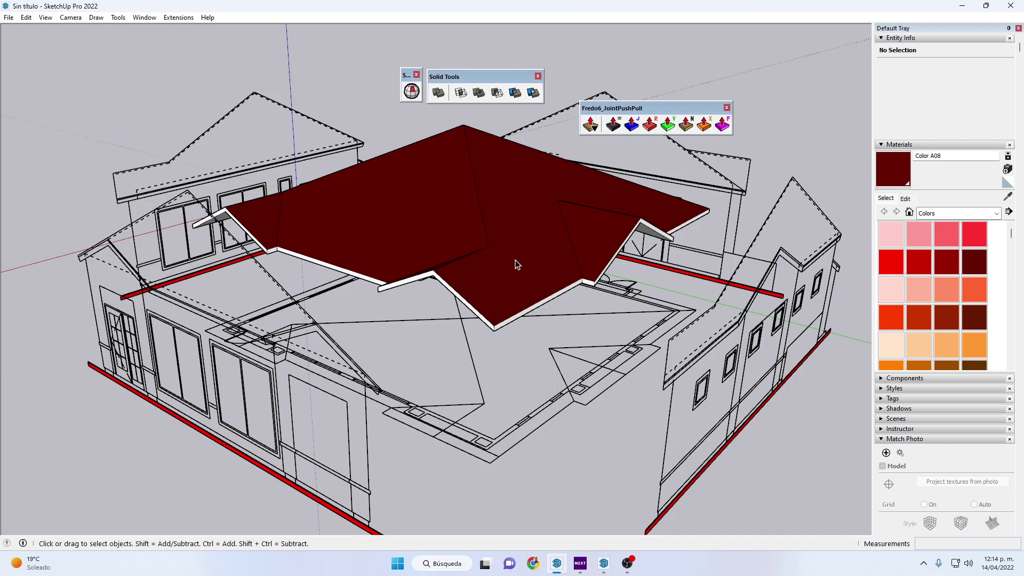
mouse_move(512, 239)
middle_mouse_down()
mouse_move(535, 272)
mouse_move(512, 288)
middle_mouse_up()
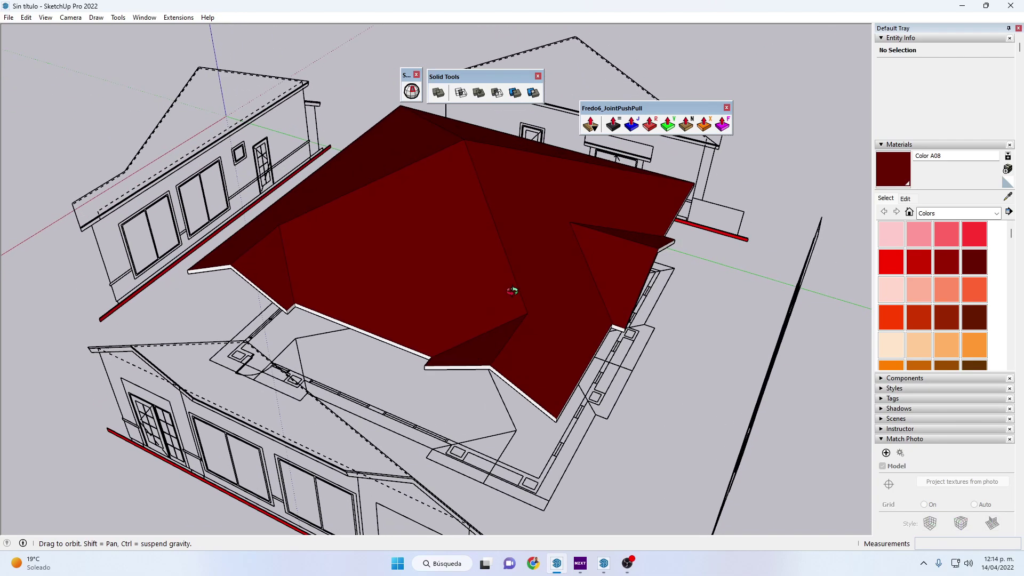